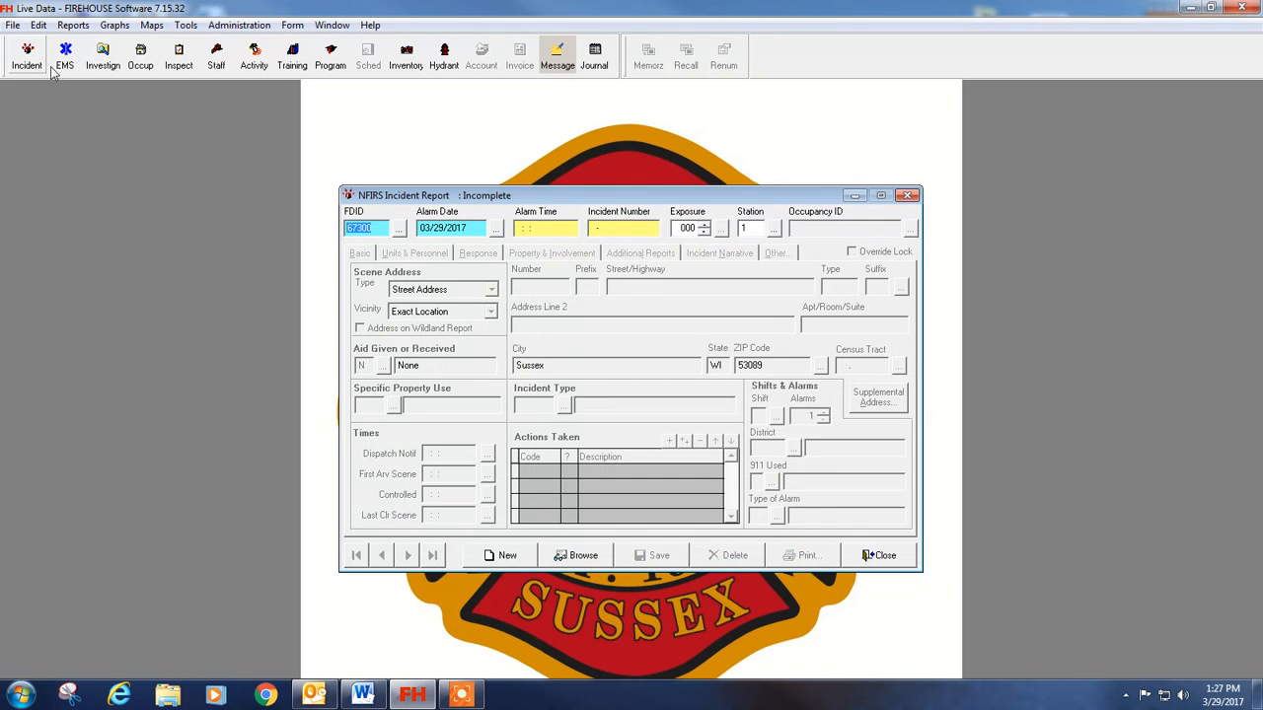
- Browse the NFIRS incident list and load incident 17-0000999
left_click(582, 555)
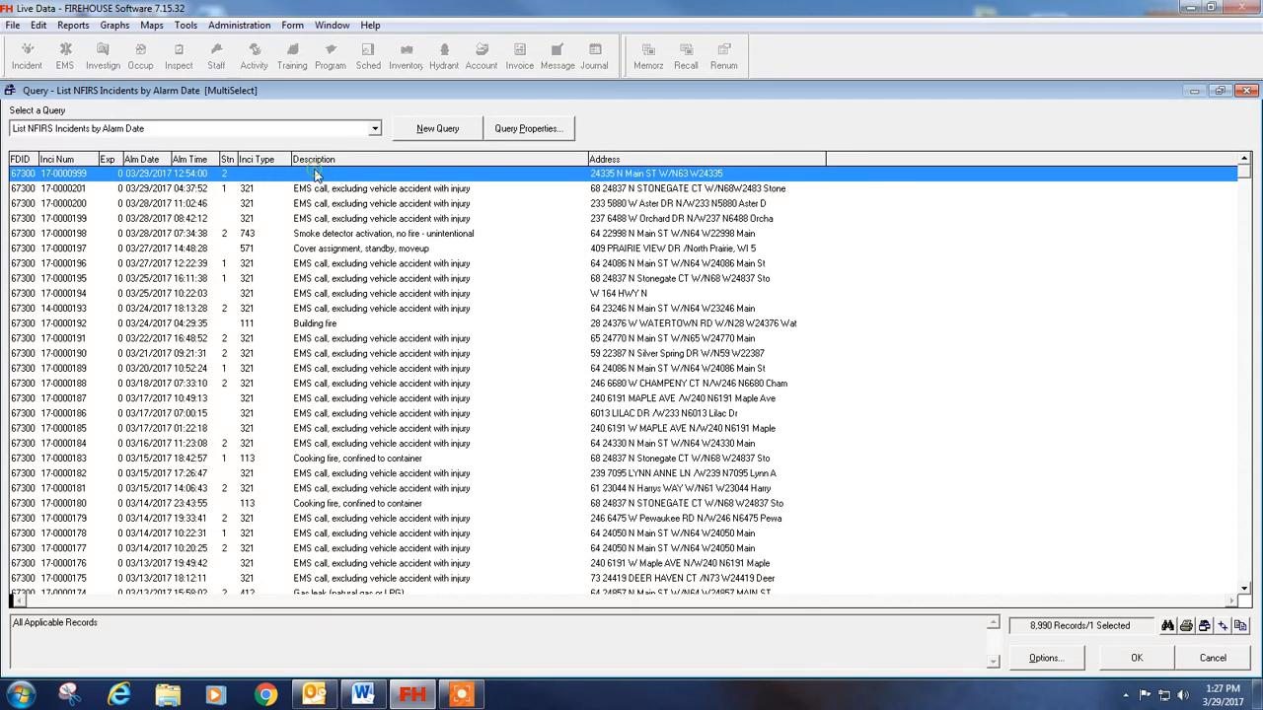
double_click(315, 173)
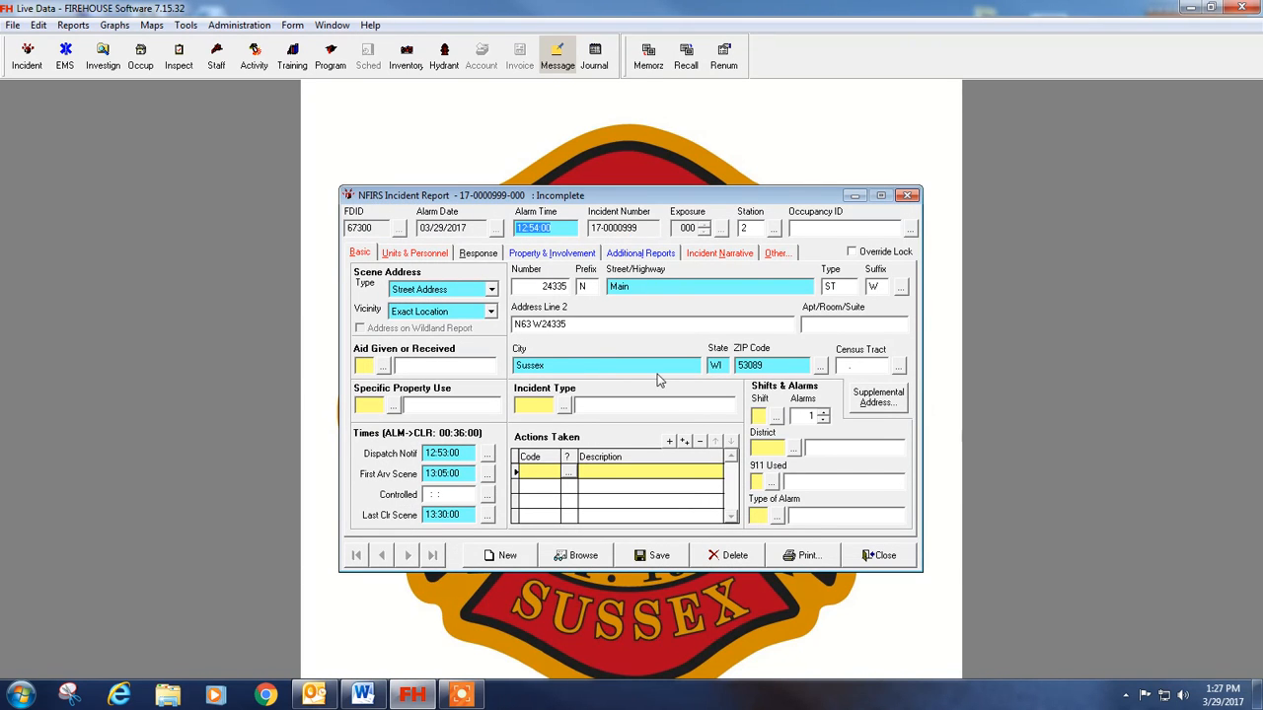
left_click(528, 289)
type("63")
left_click(597, 321)
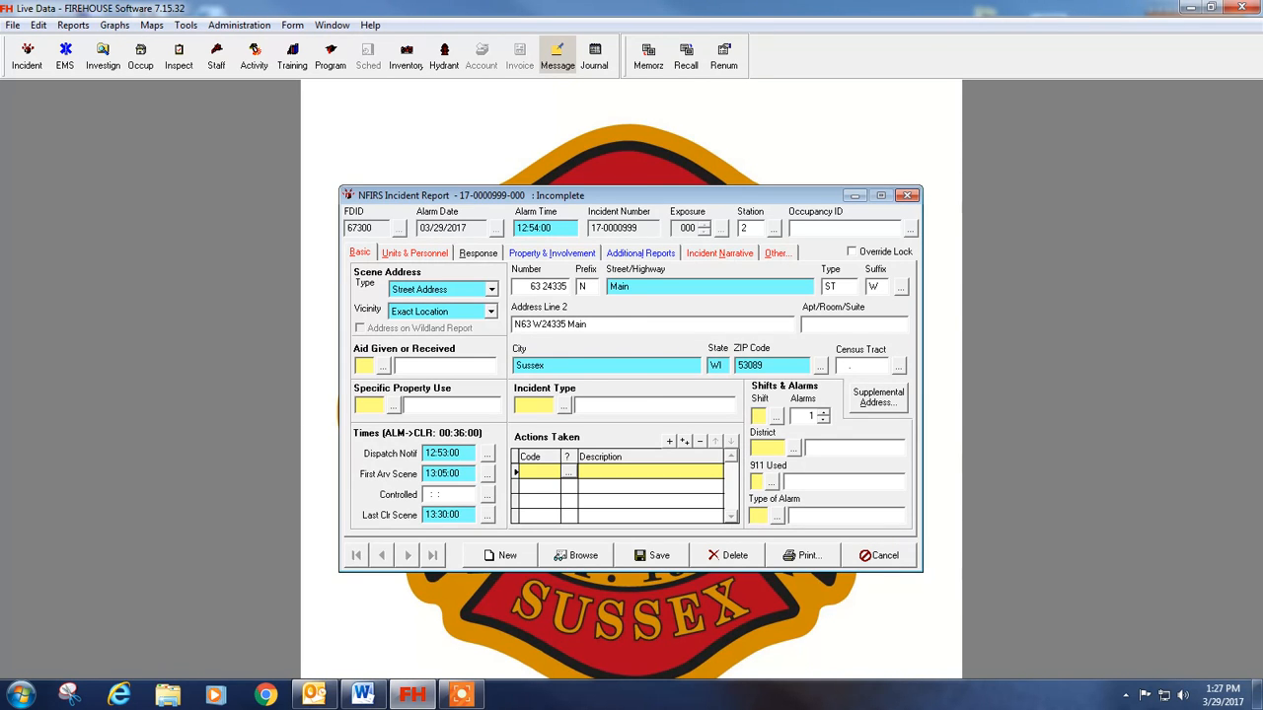
left_click_drag(513, 325, 564, 326)
- Paste N63 W24335 as the Occupancy ID so Property Use 150 and District 5 fill in
left_click(910, 233)
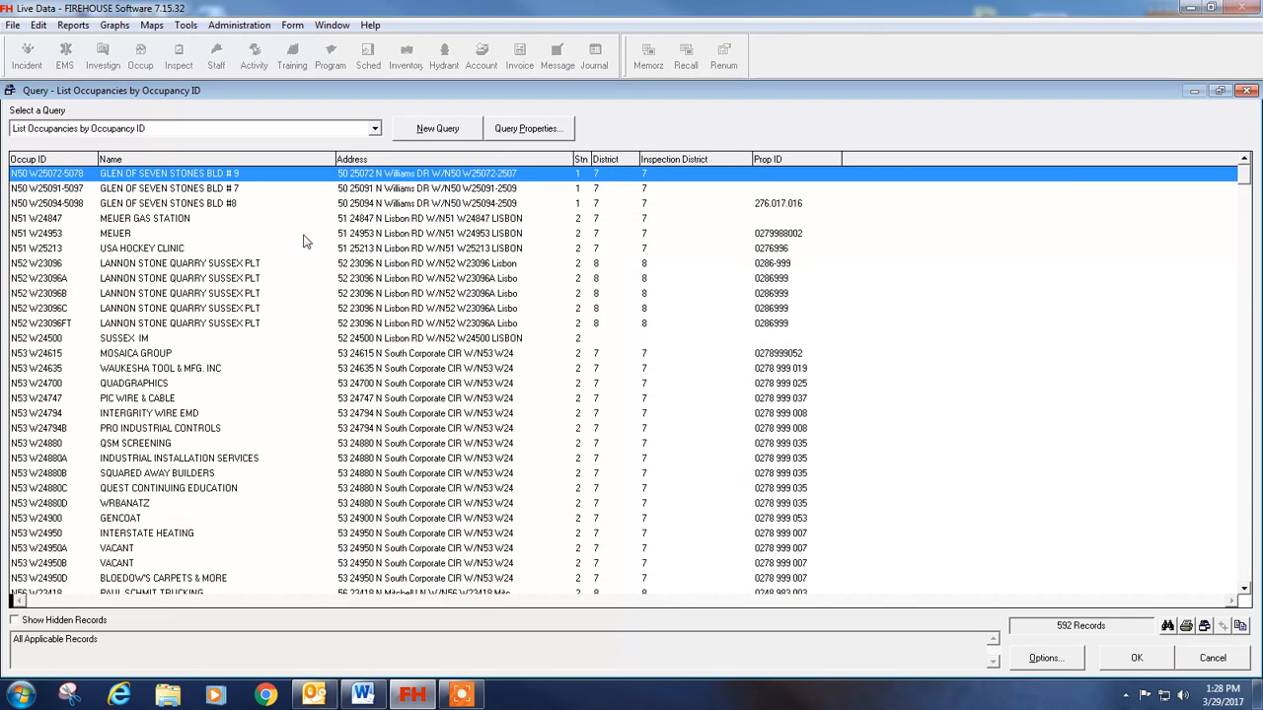
left_click(1246, 92)
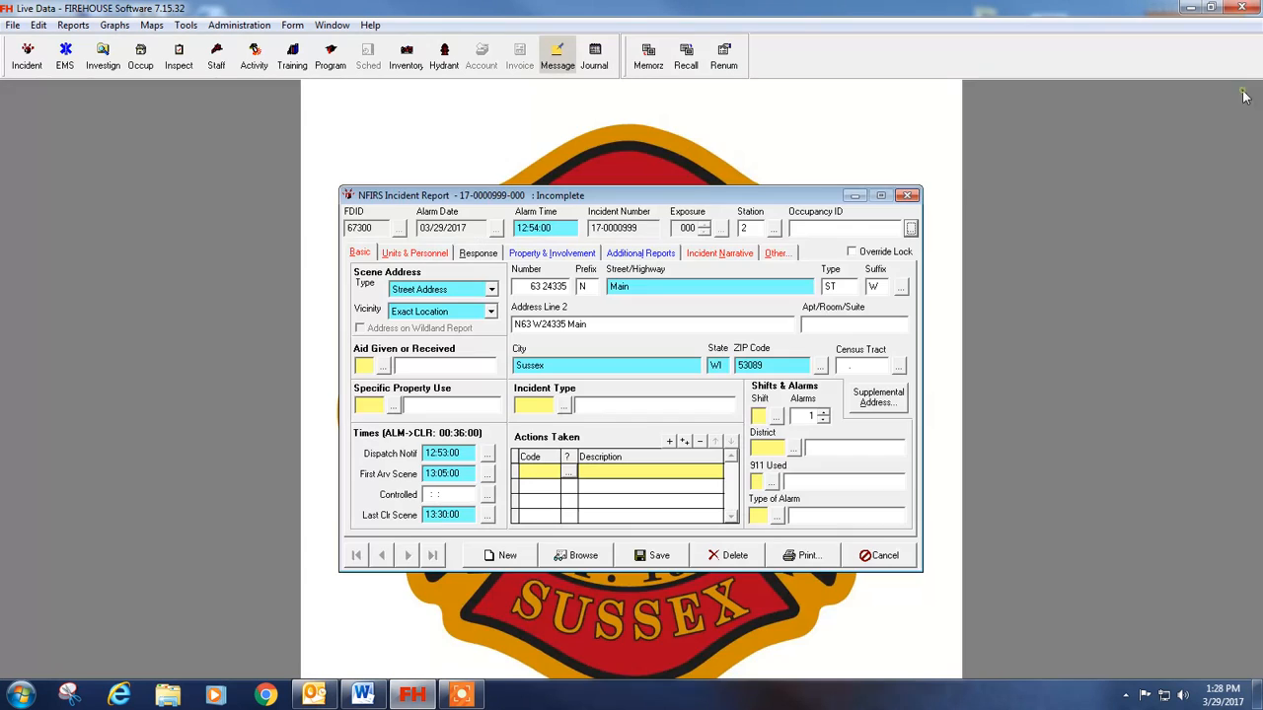
left_click(843, 231)
type("N63 W24335")
key("Tab")
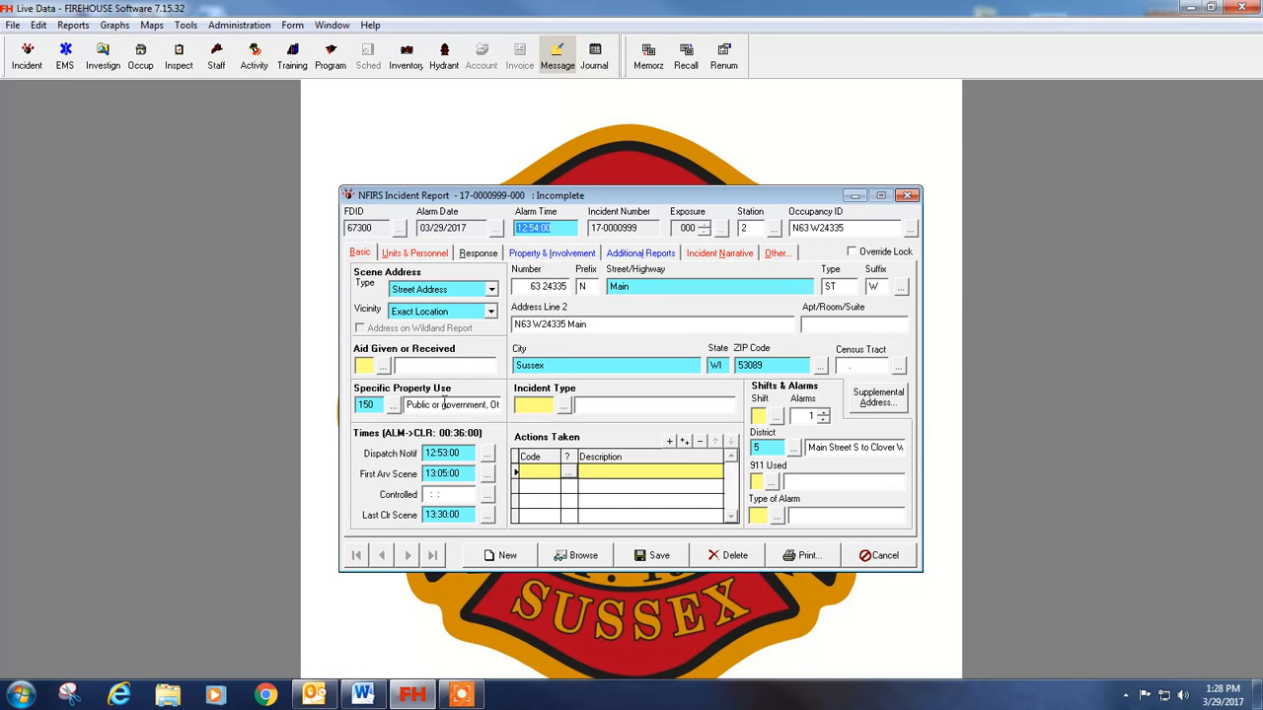
- Keep Street Address as the address type and Exact Location as the vicinity
left_click(460, 290)
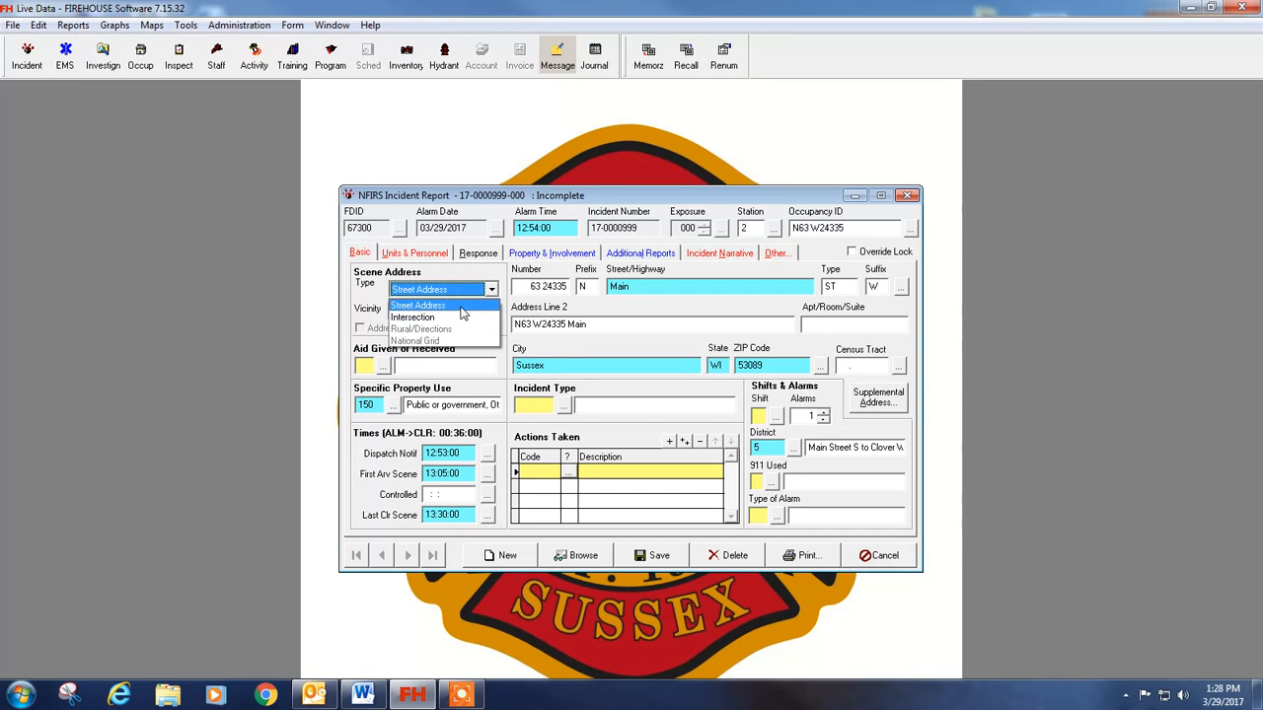
left_click(347, 272)
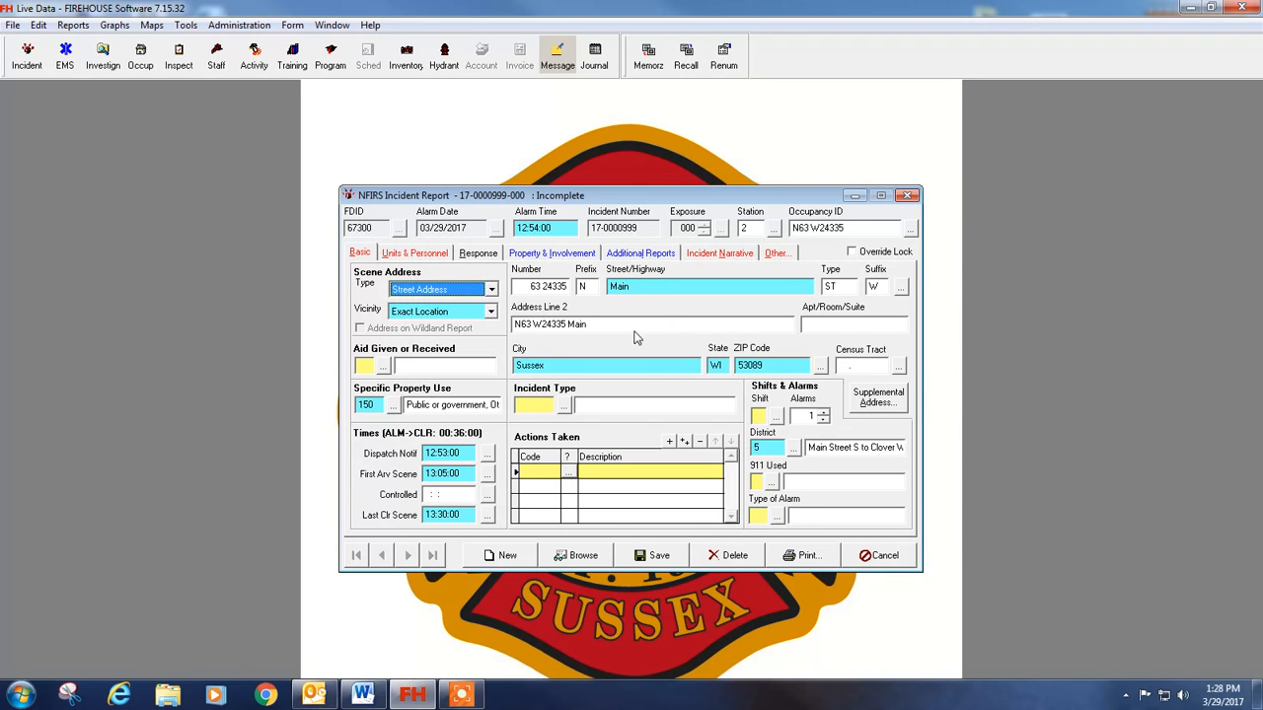
left_click(424, 312)
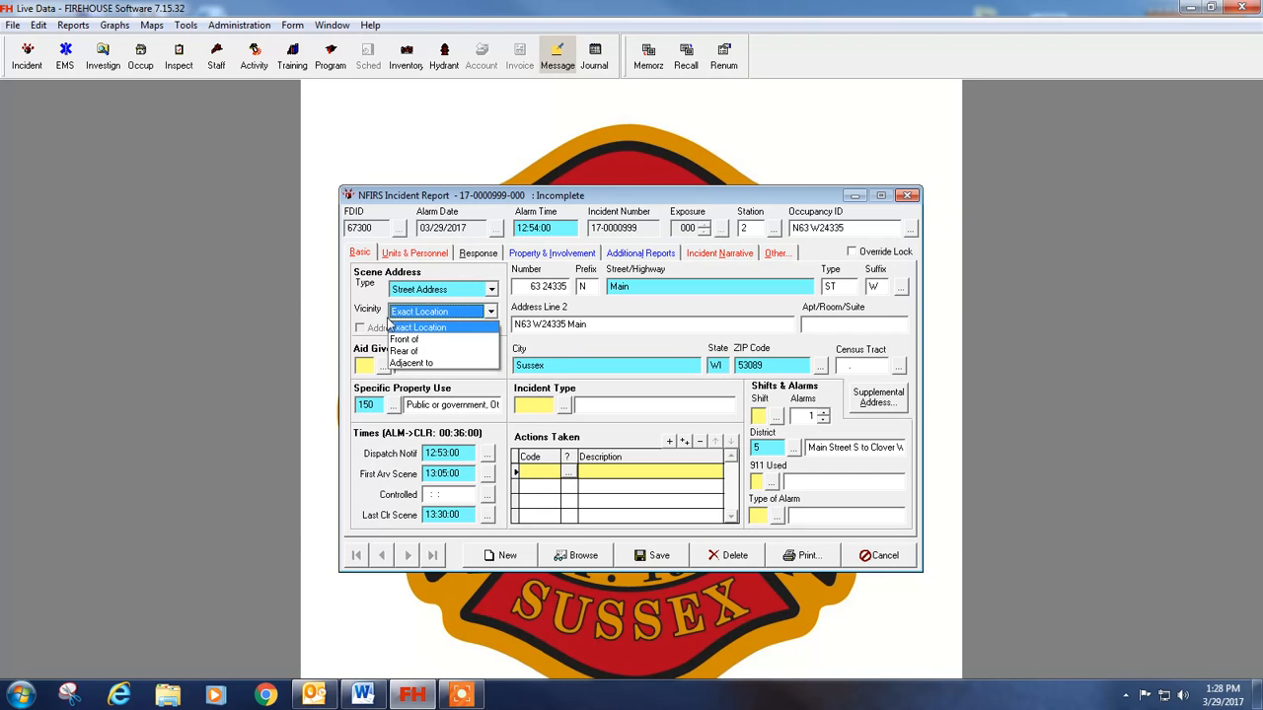
left_click(364, 294)
- Set Aid Given or Received to N (None)
left_click(385, 366)
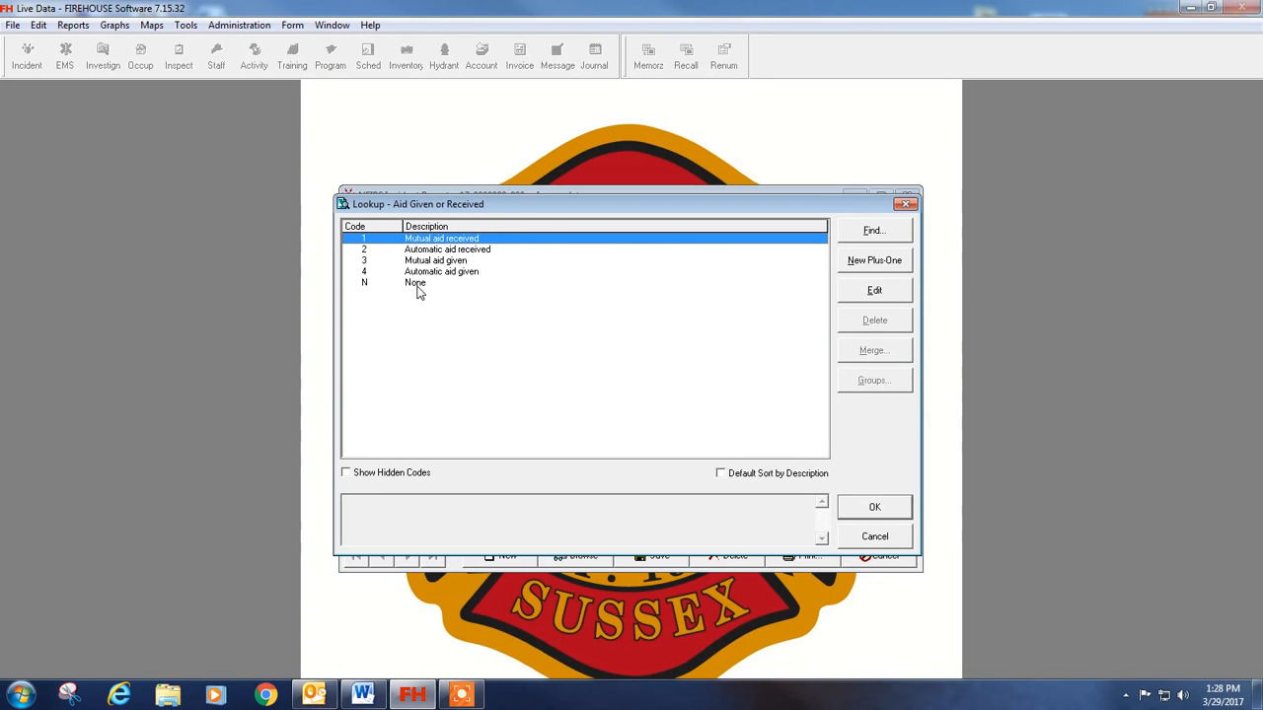
left_click(415, 284)
double_click(416, 284)
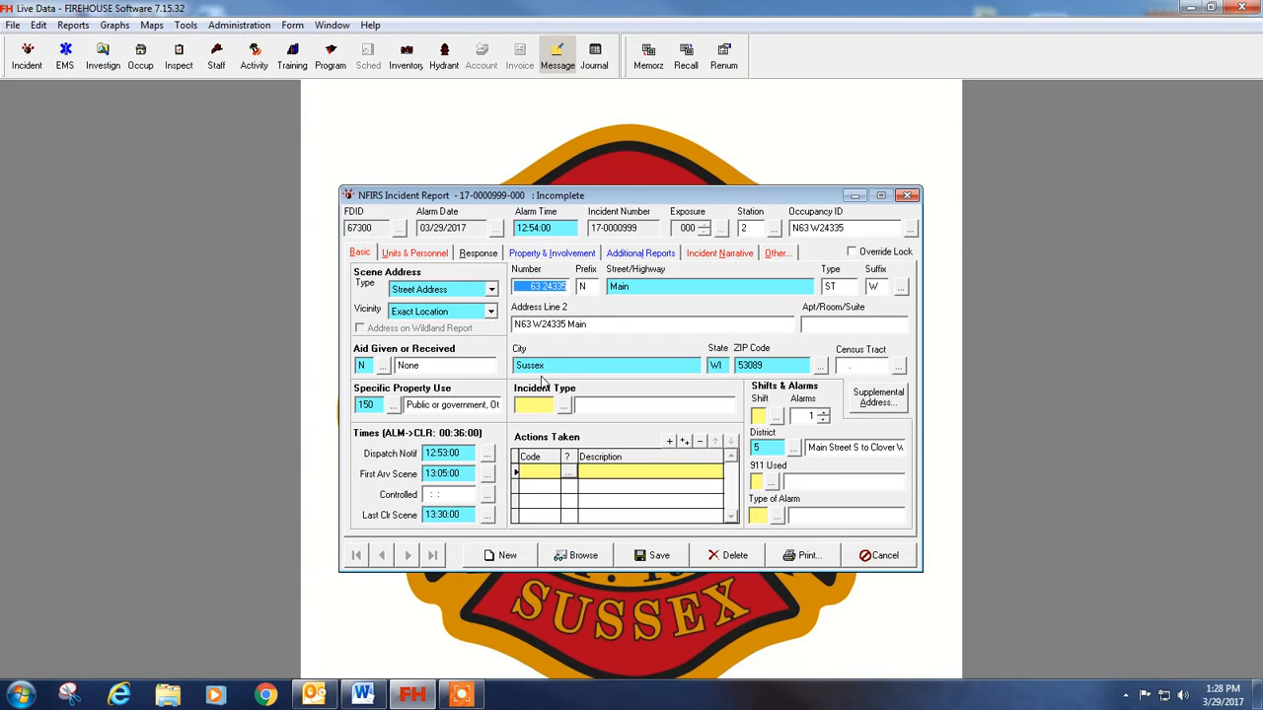
left_click(566, 406)
- Pick incident type 321, EMS call excluding vehicle accident with injury, under codes 3 > 32
double_click(490, 261)
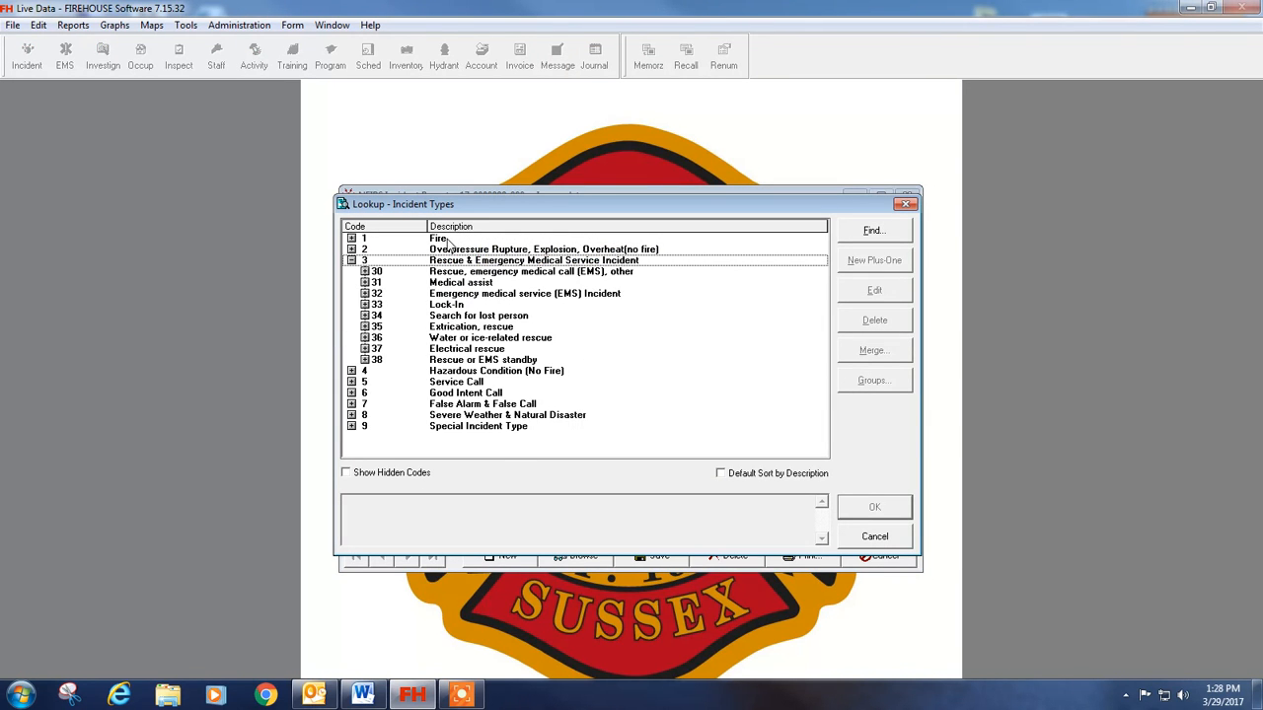
double_click(444, 239)
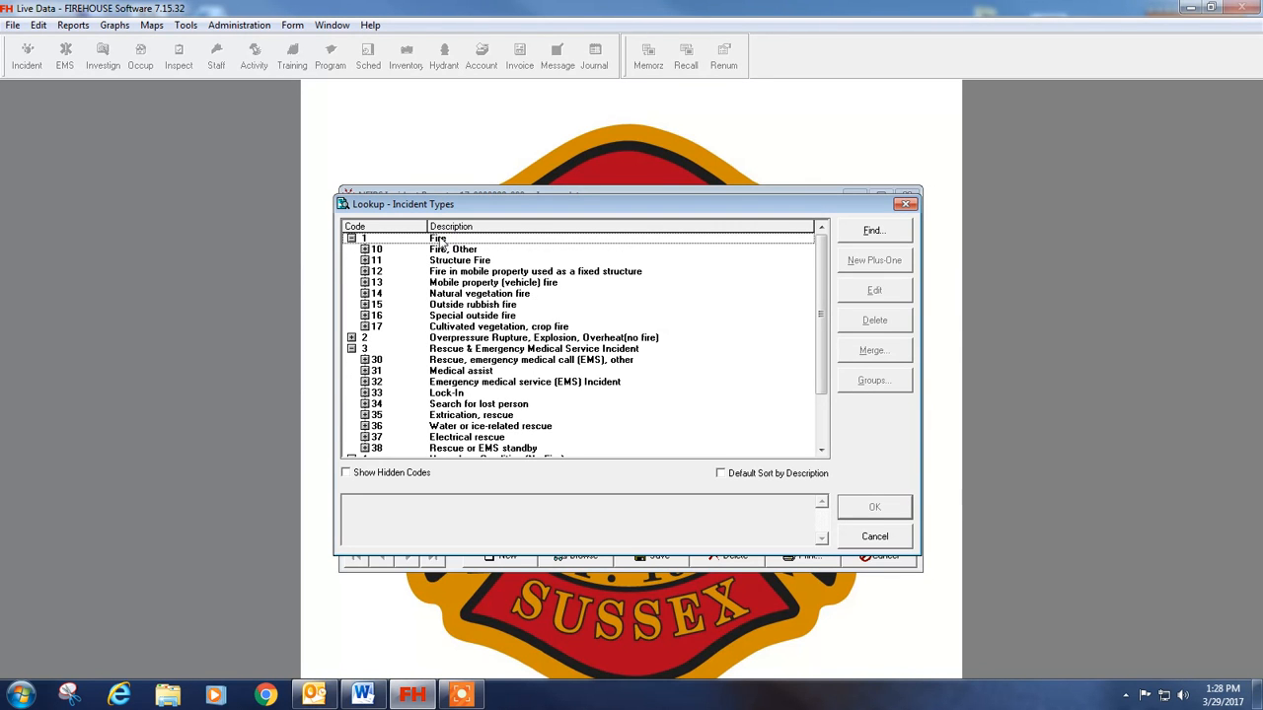
double_click(440, 240)
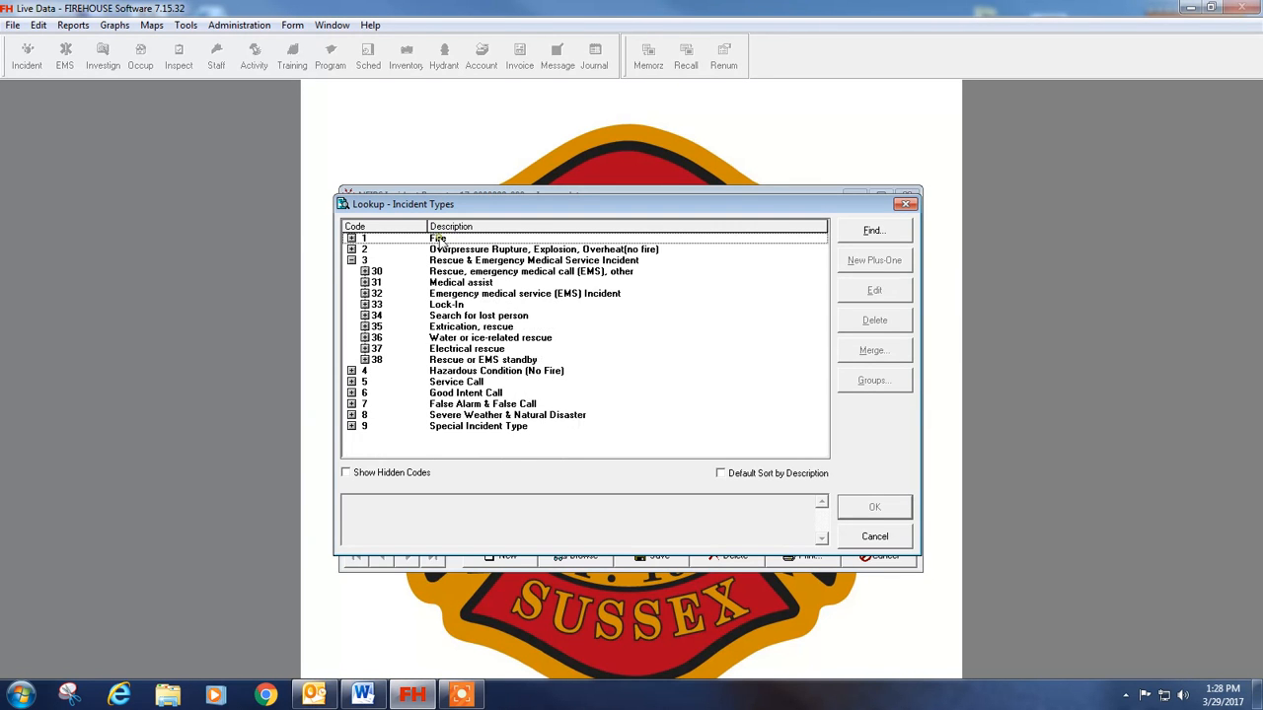
double_click(452, 294)
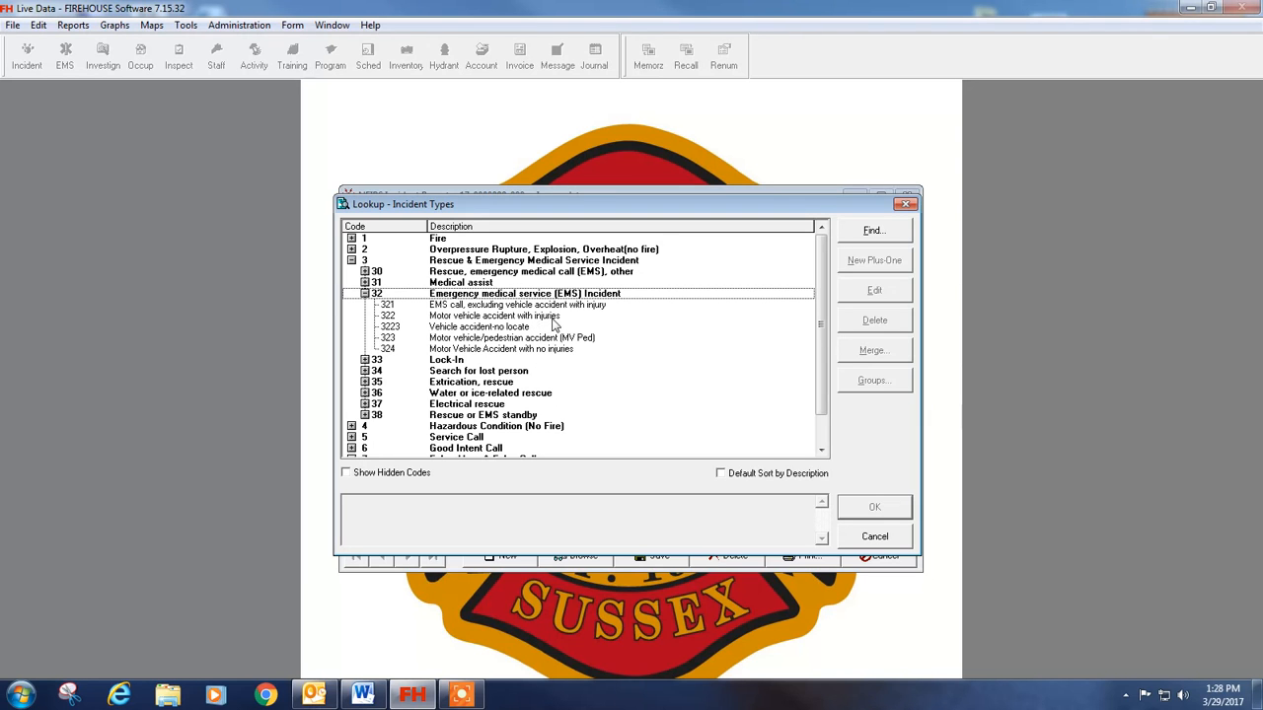
double_click(557, 309)
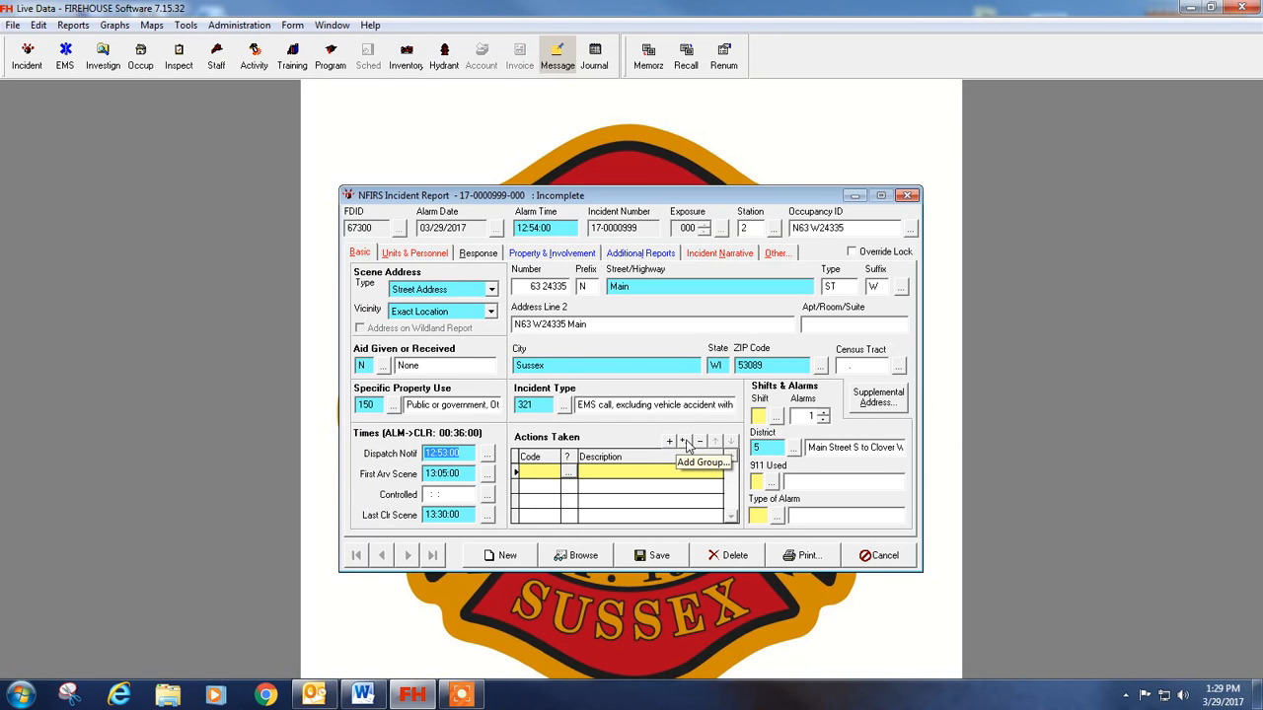
- Add actions taken 33 Provide advanced life support and 34 Transport person as a group
left_click(684, 442)
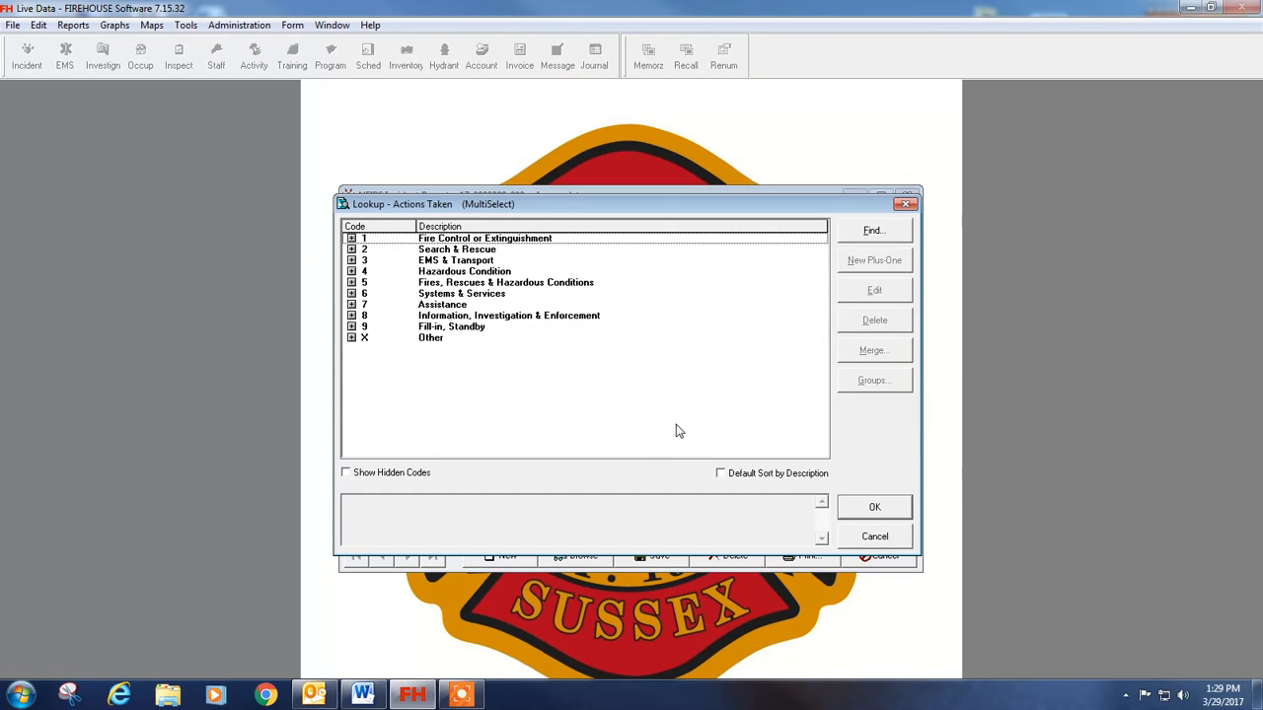
double_click(438, 260)
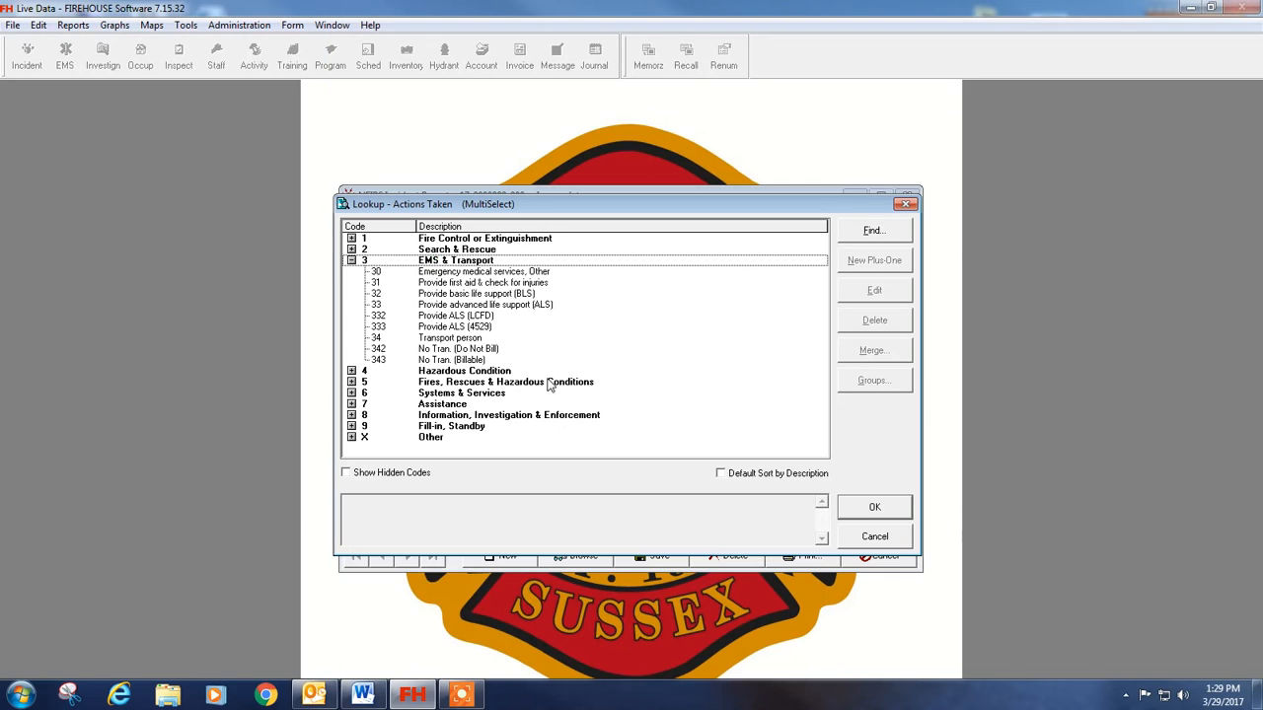
left_click(522, 306)
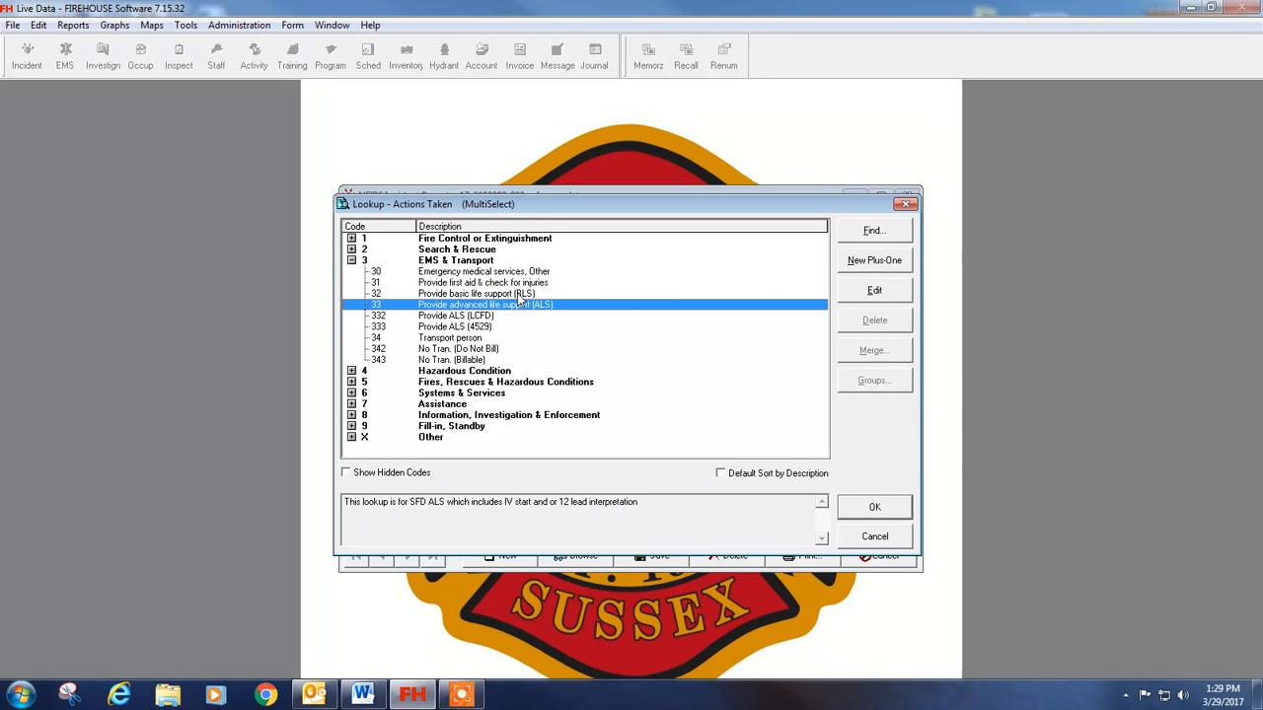
left_click(517, 294)
left_click(517, 306)
left_click(479, 326)
left_click(480, 305)
left_click(479, 337, "ctrl")
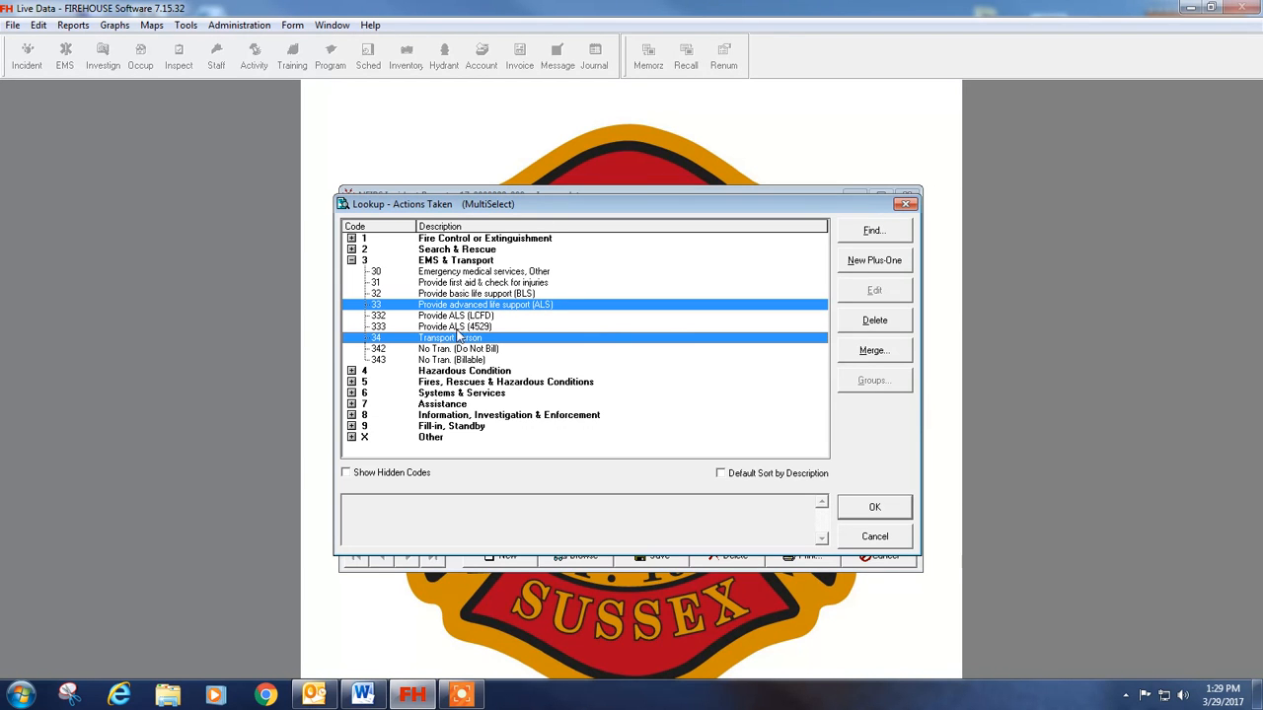
left_click(868, 508)
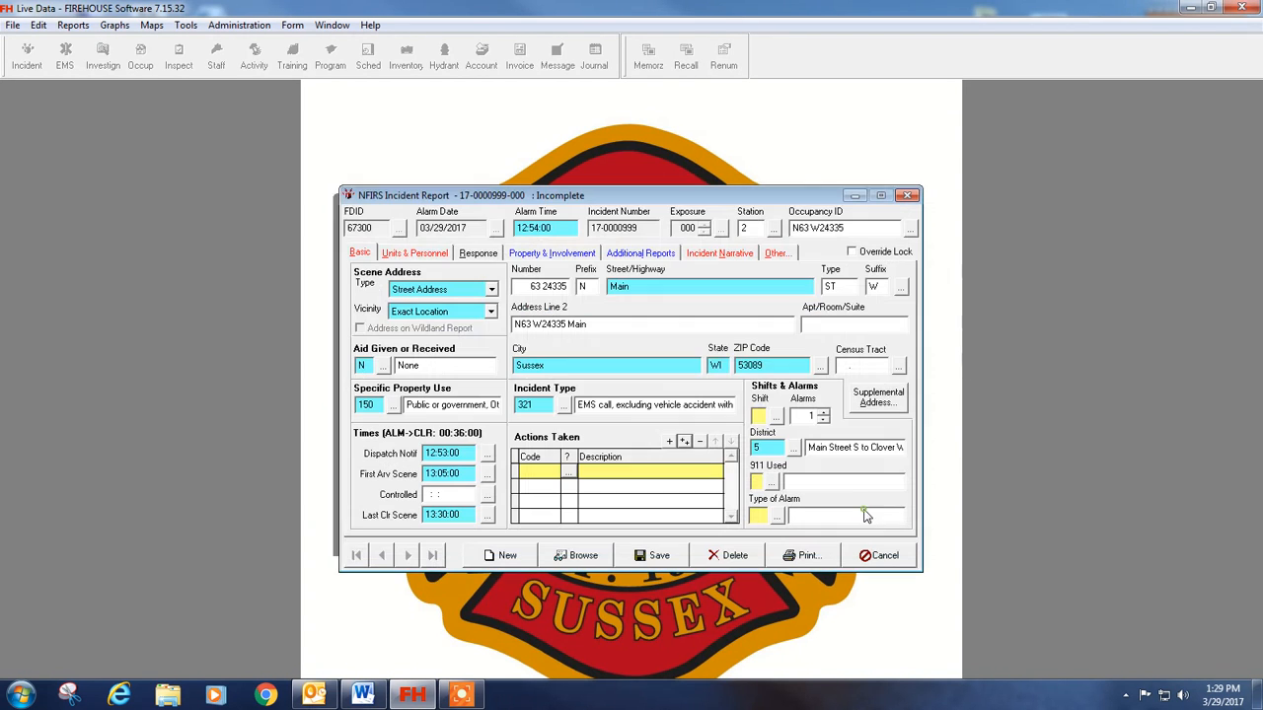
- Set shift to 0 (Day Call), 911 Used to 911 Call, and alarm type to Still
left_click(777, 416)
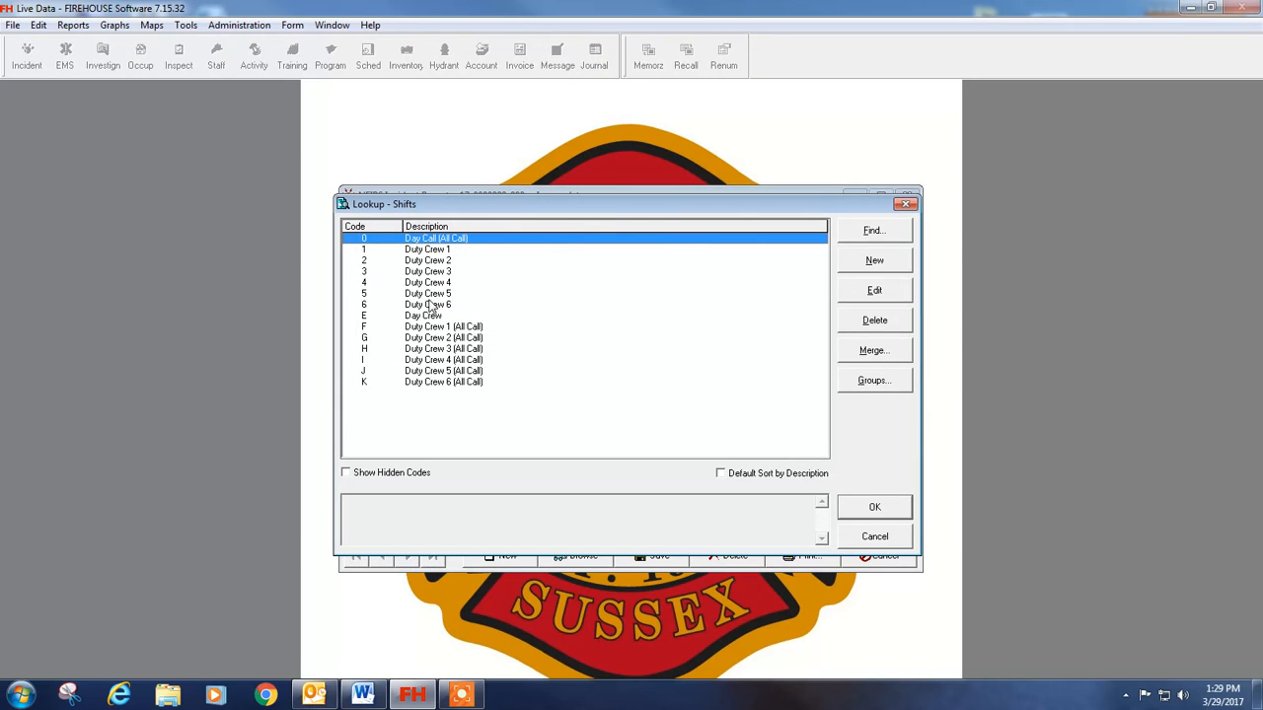
double_click(432, 241)
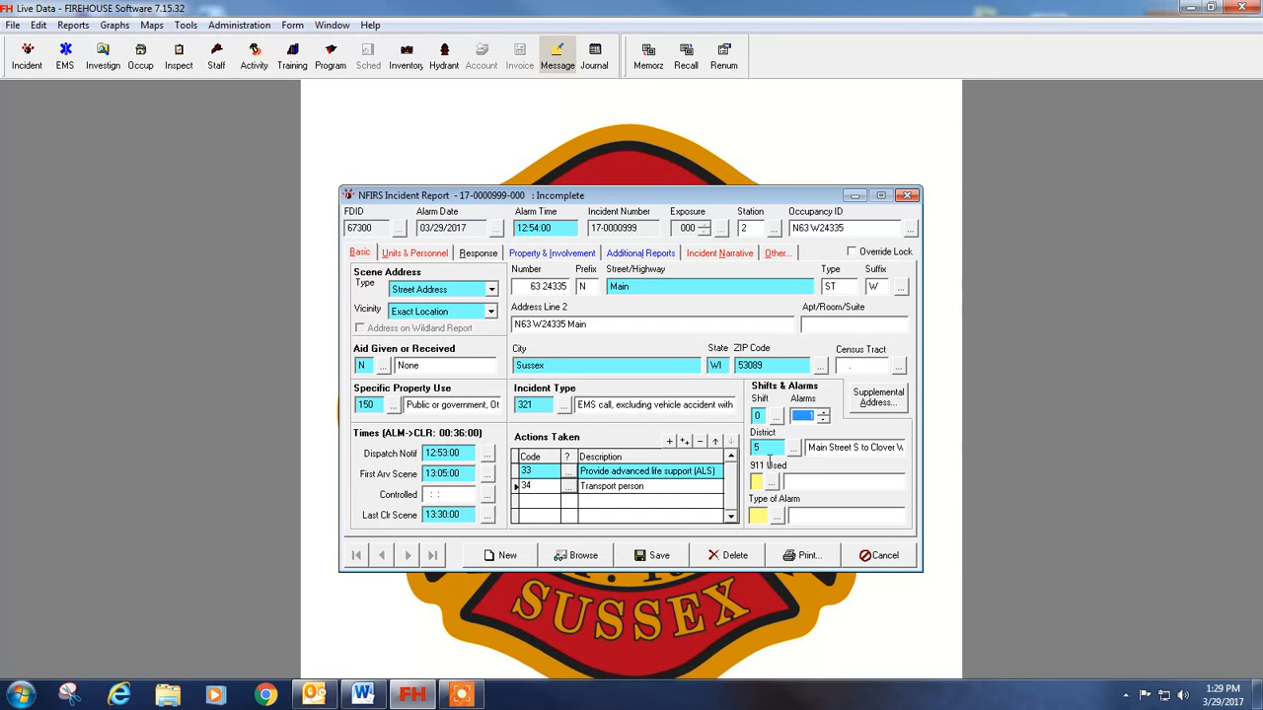
left_click(777, 483)
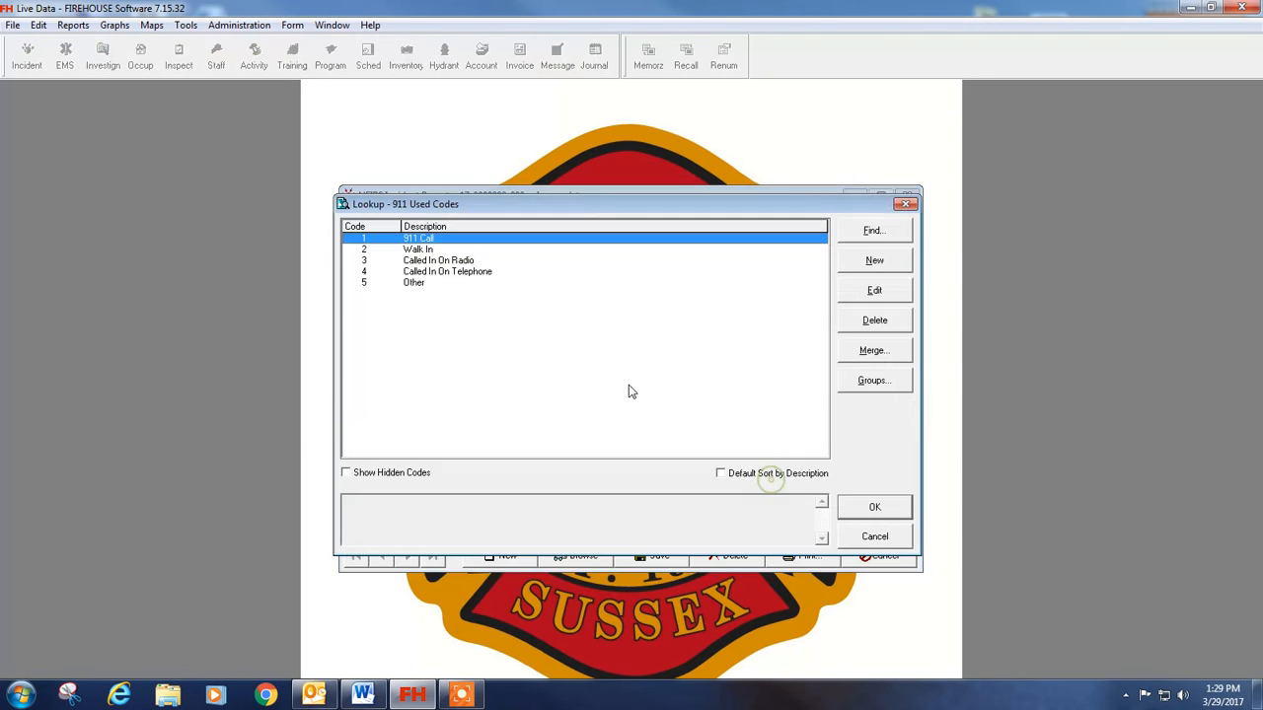
double_click(423, 240)
left_click(775, 517)
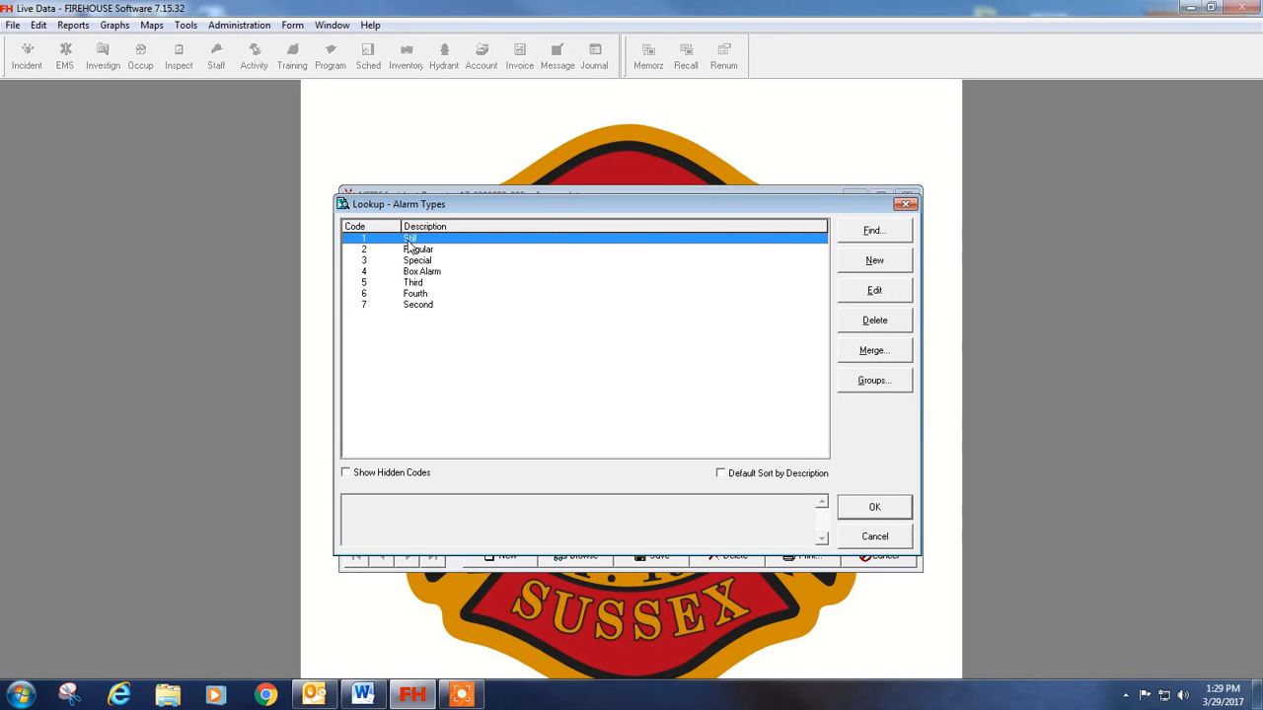
double_click(409, 240)
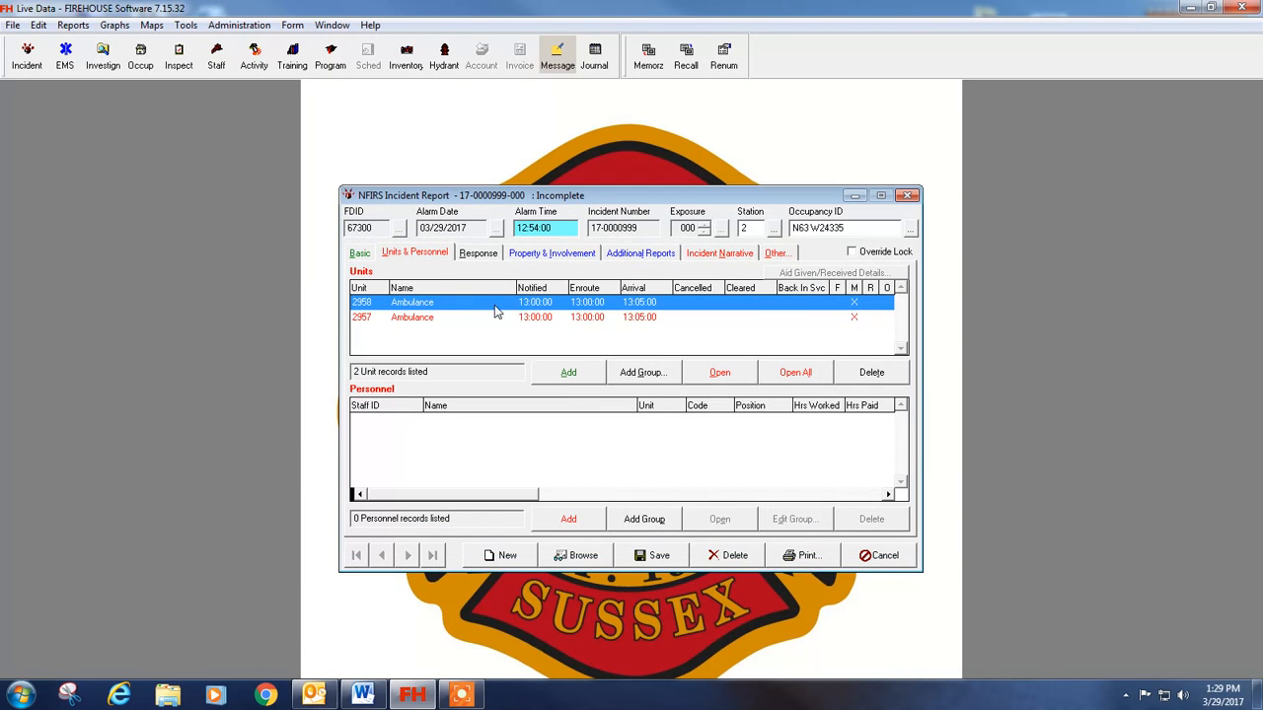
- Save the report's User Fields with Incident Type EMS, then add a new report authorization
left_click(360, 254)
left_click(428, 253)
left_click(776, 259)
left_click(529, 302)
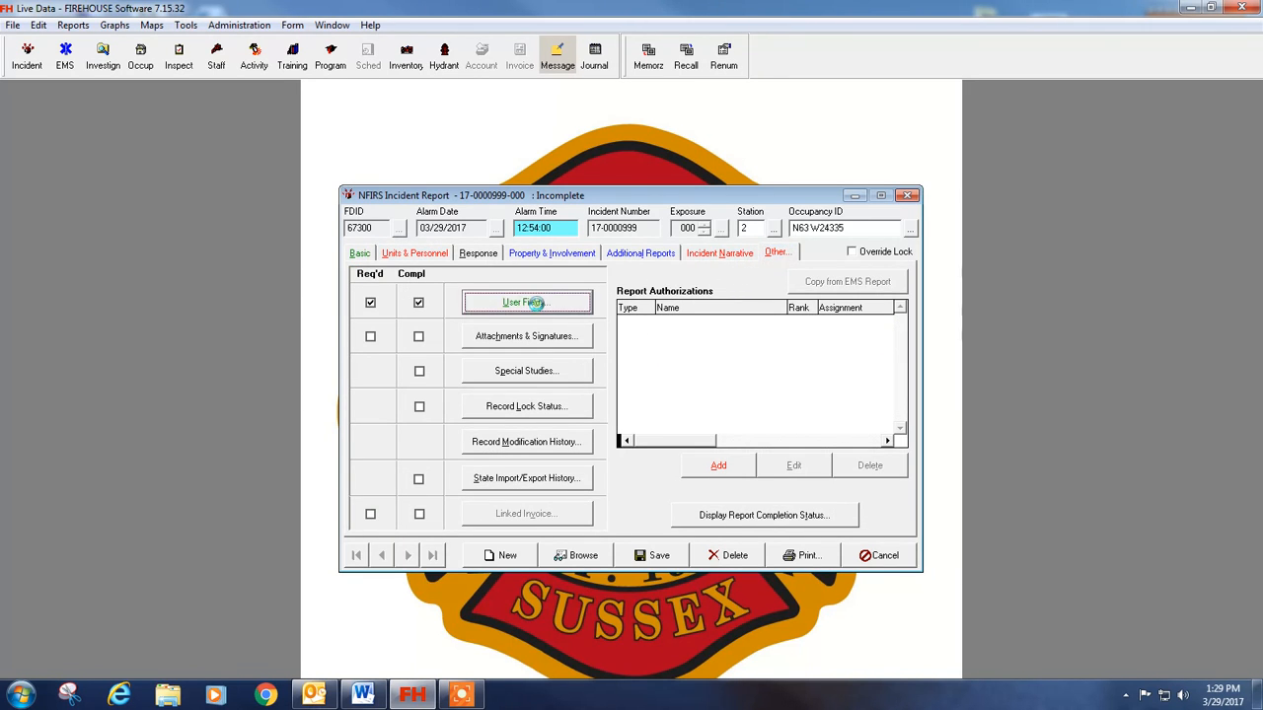
left_click(532, 296)
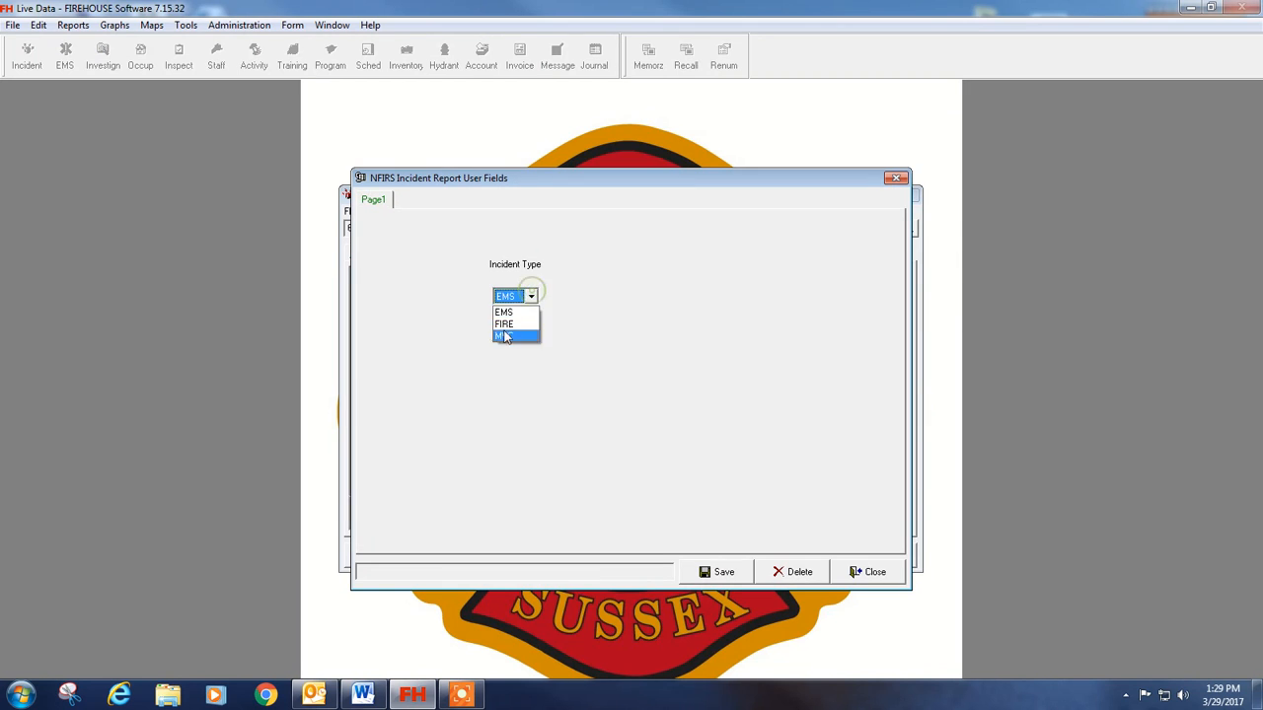
left_click(505, 312)
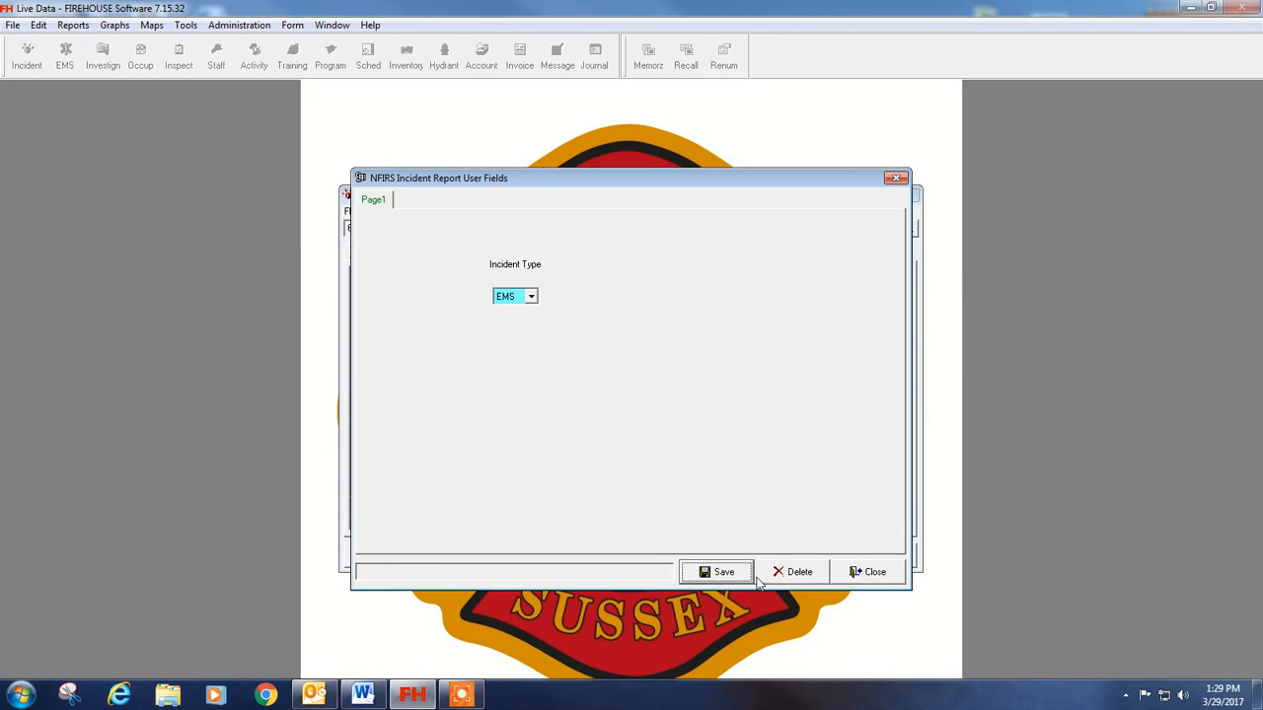
left_click(854, 572)
left_click(718, 464)
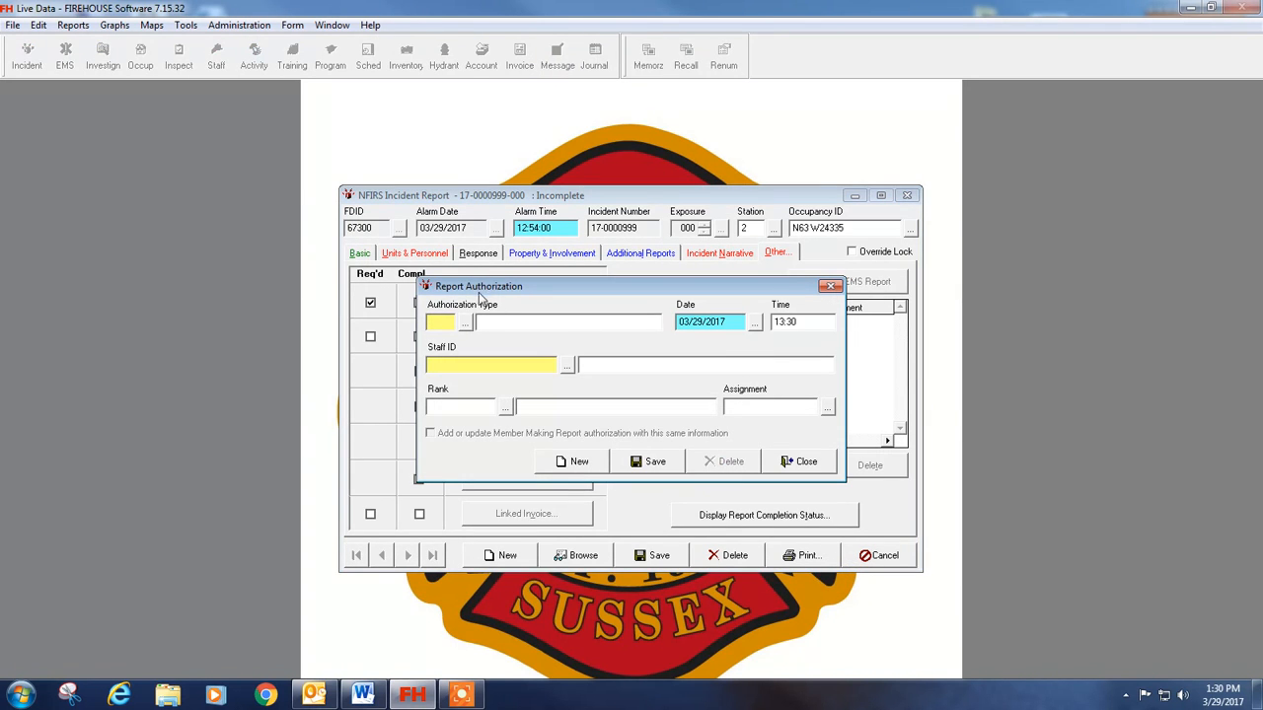
- Authorize the report with an OC officer from staff, also marked Member Making Report, and save
left_click(467, 325)
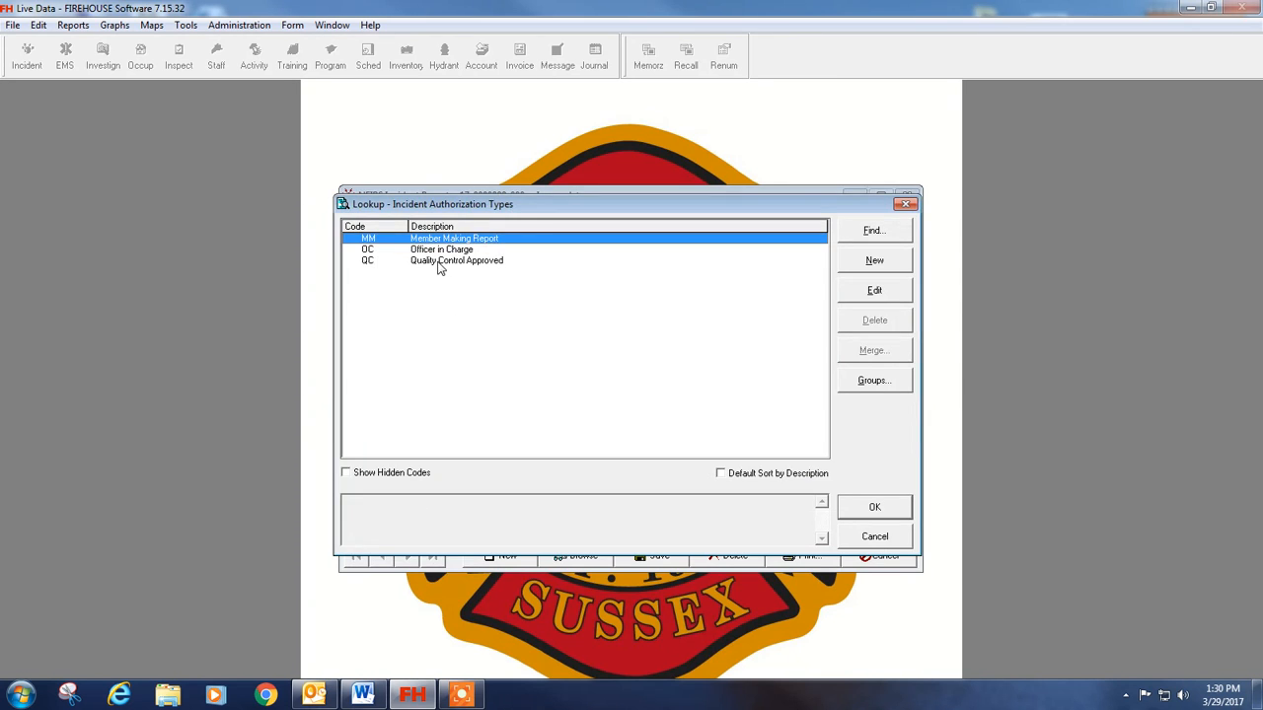
double_click(439, 250)
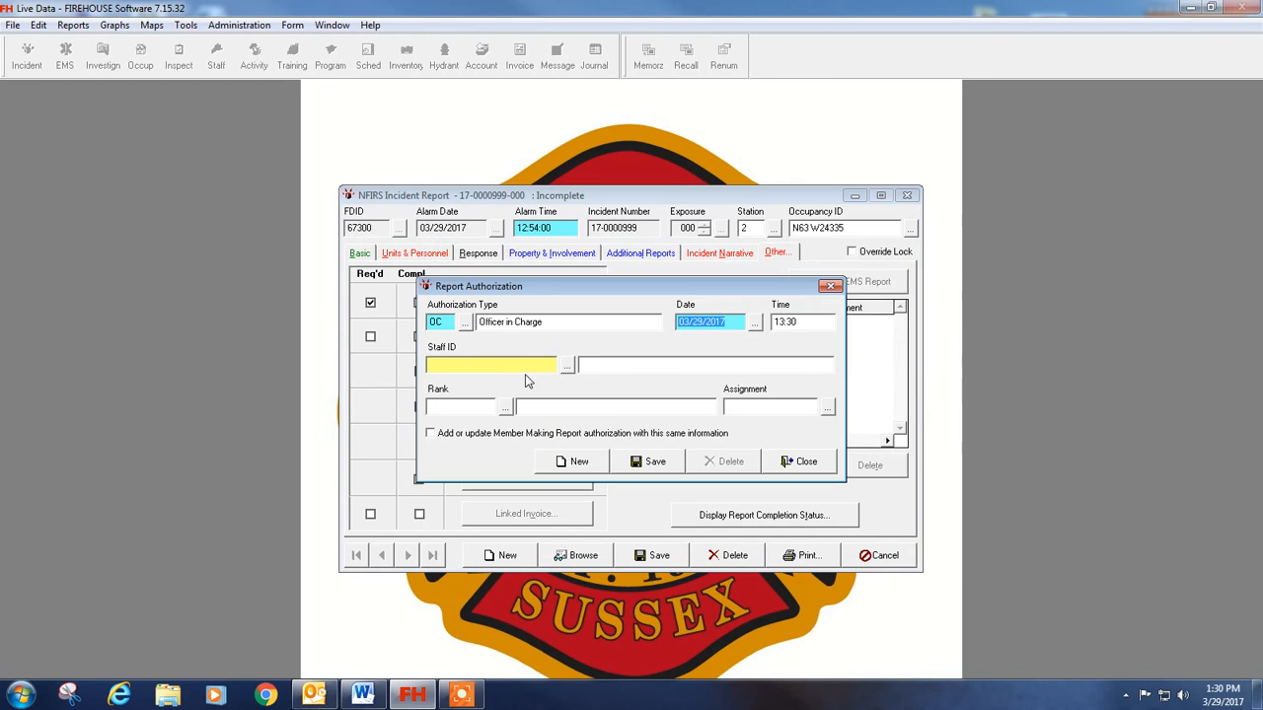
left_click(465, 325)
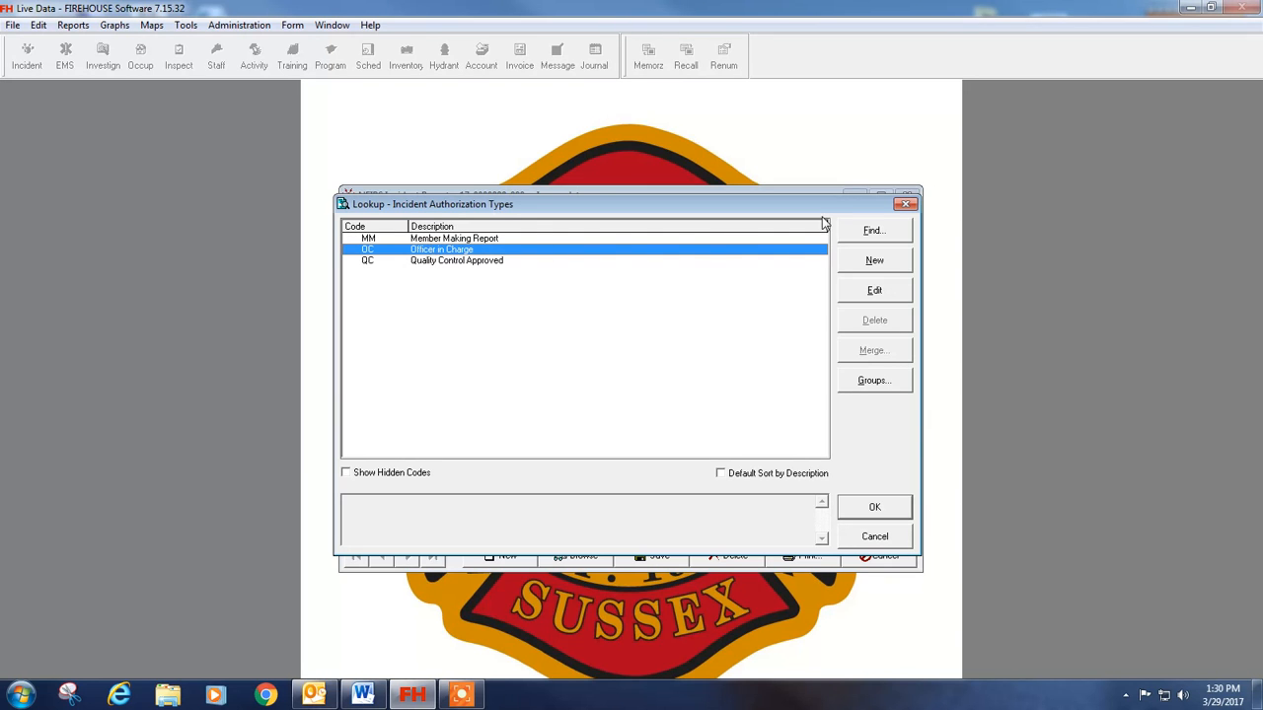
left_click(904, 206)
left_click(567, 366)
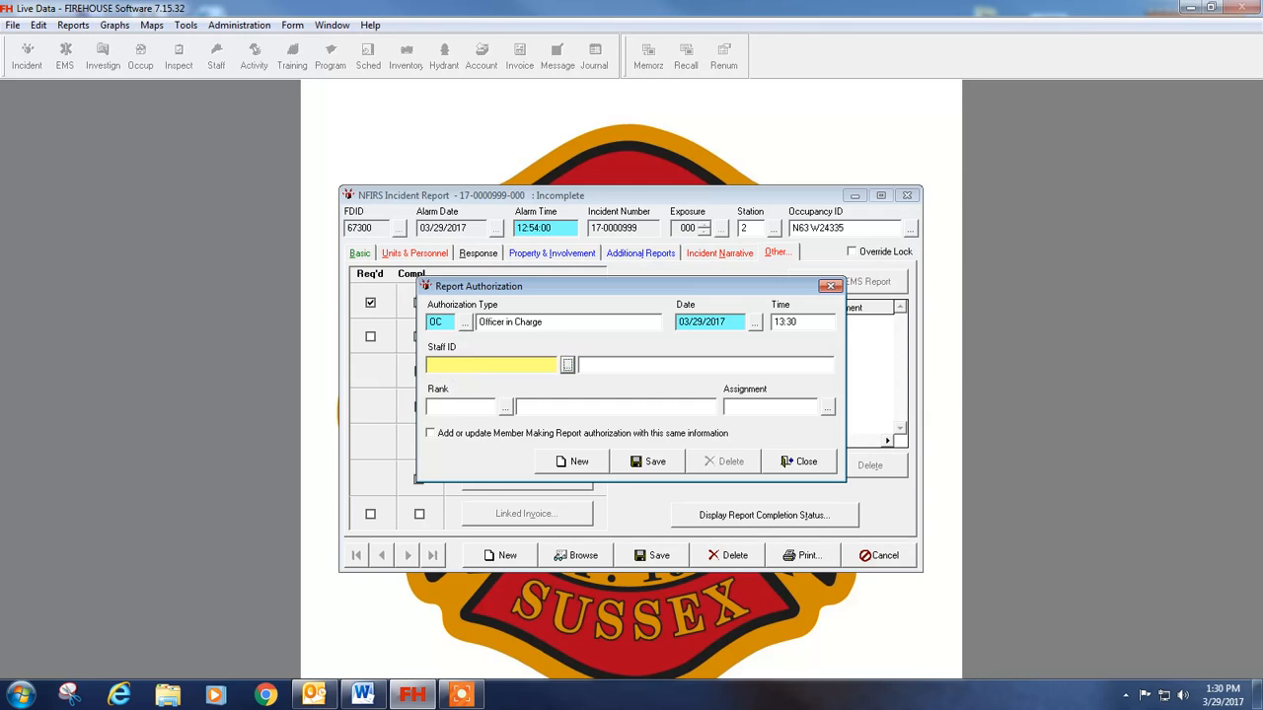
double_click(36, 459)
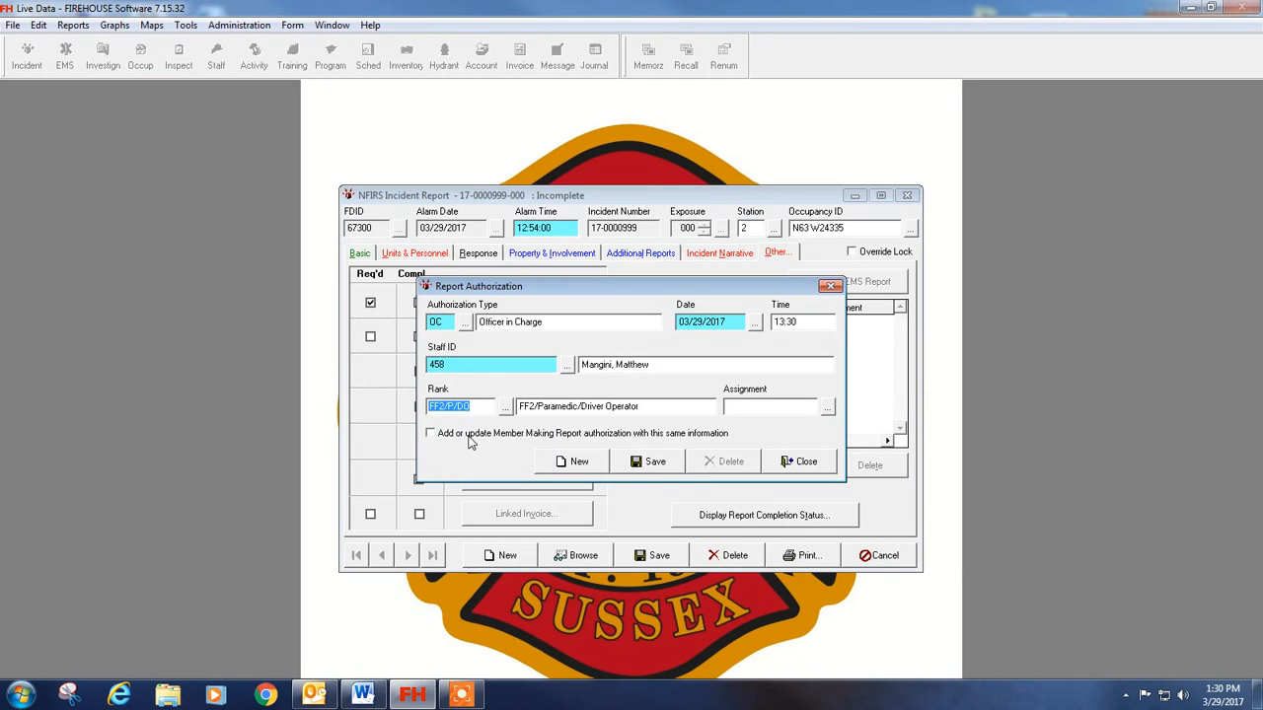
left_click(470, 438)
left_click(649, 464)
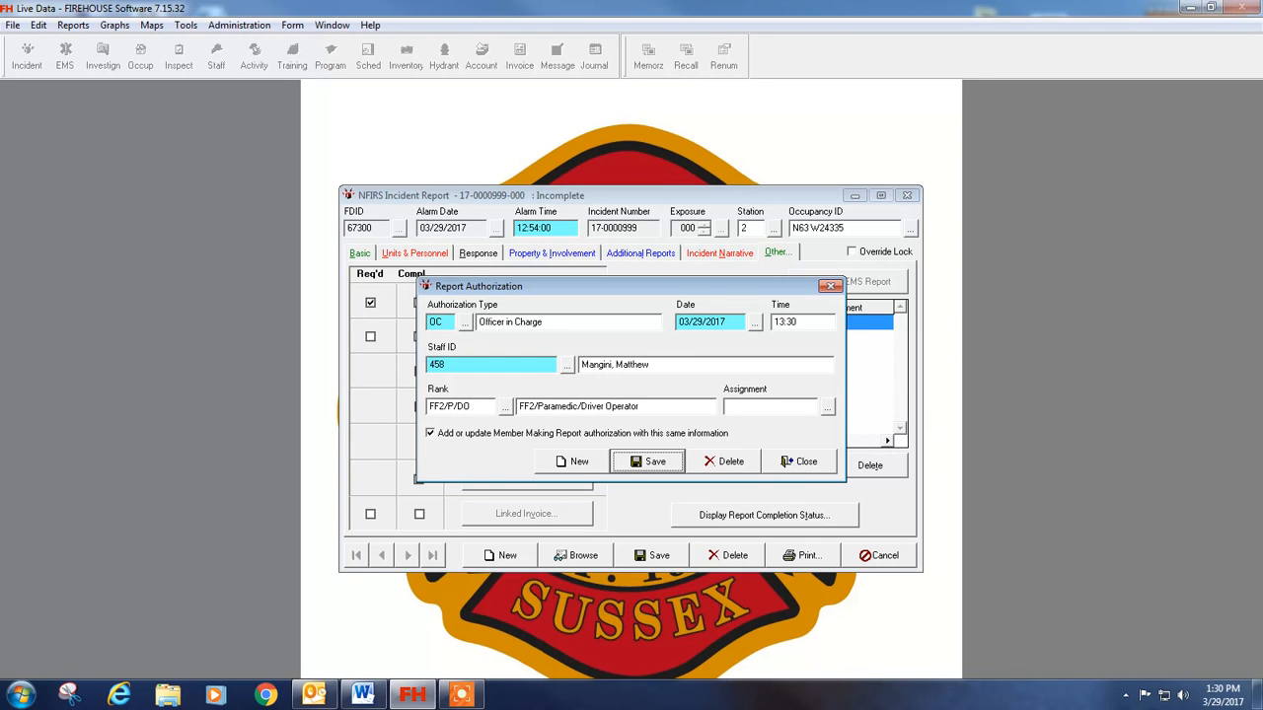
left_click(799, 461)
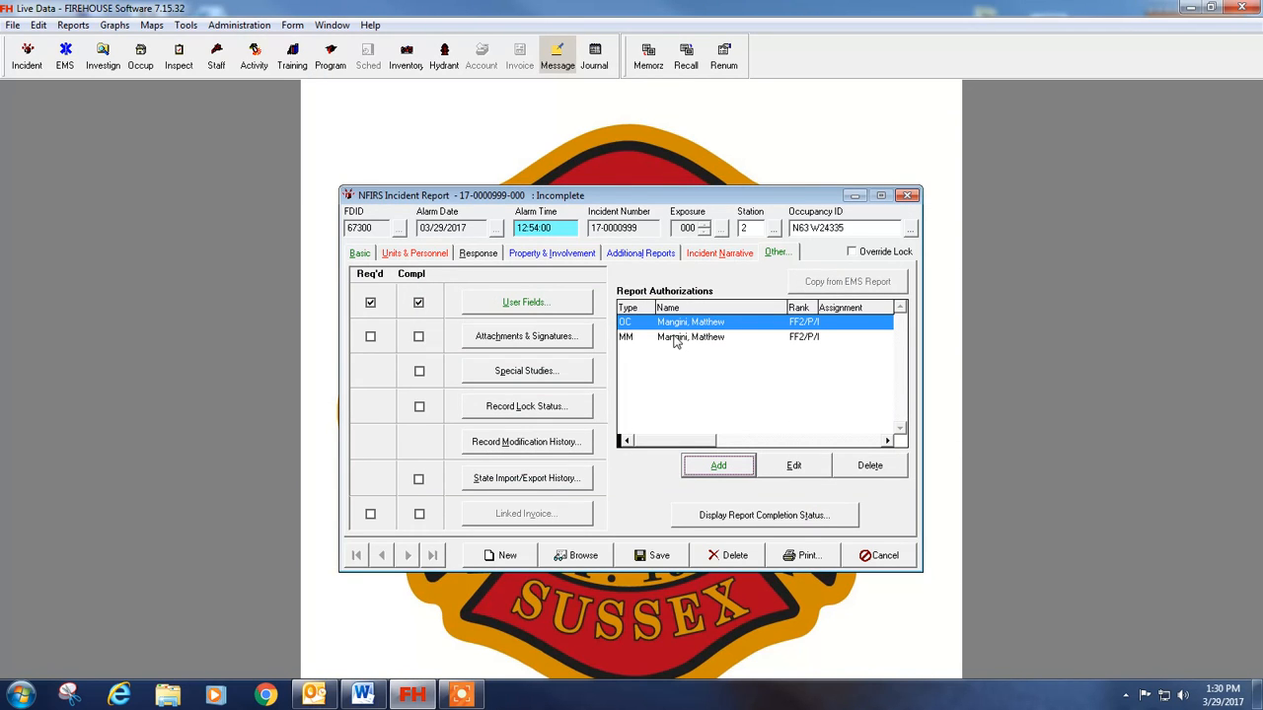
left_click(439, 253)
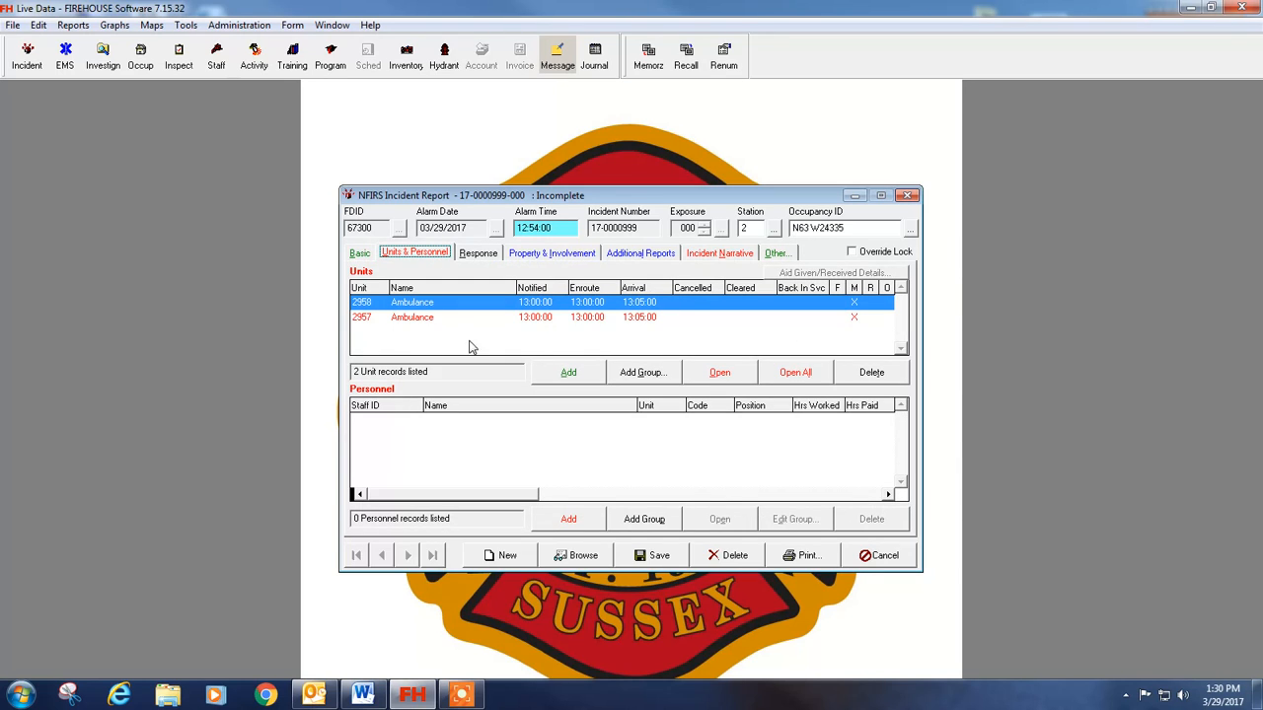
- Set unit 2958's Cleared and Back in Svc times to 13:30:00
left_click(412, 302)
double_click(414, 303)
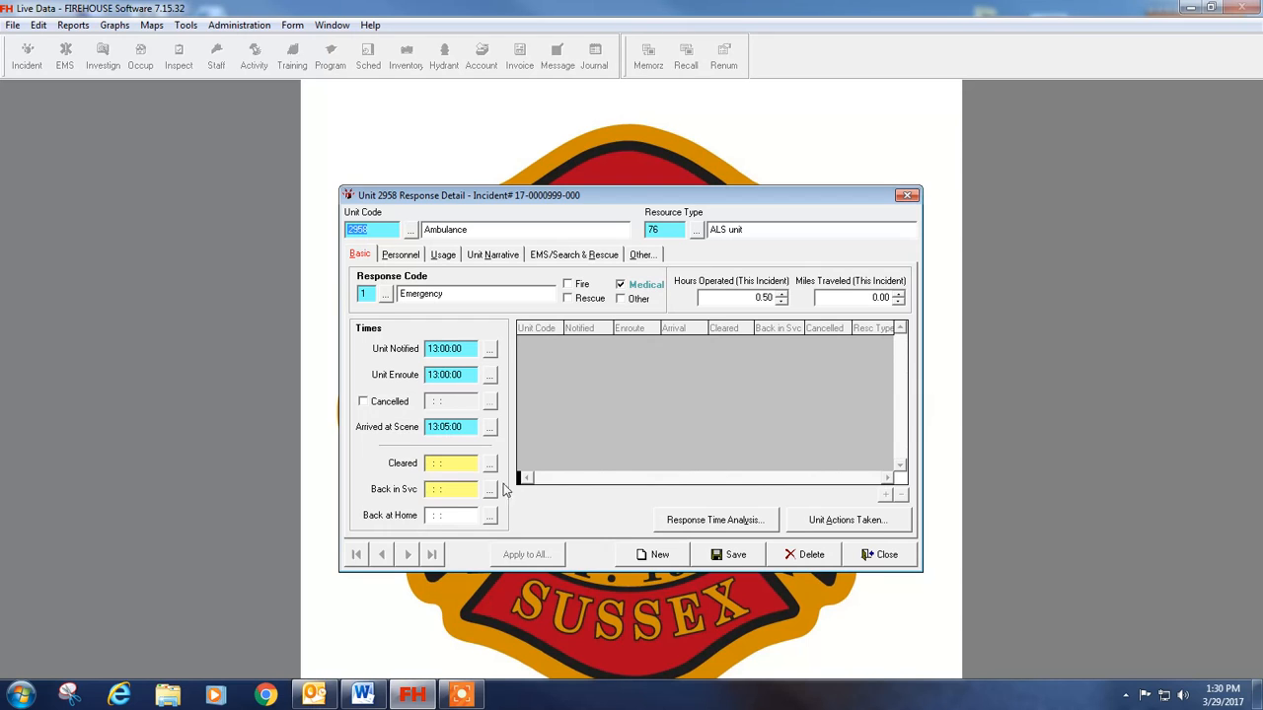
left_click(489, 463)
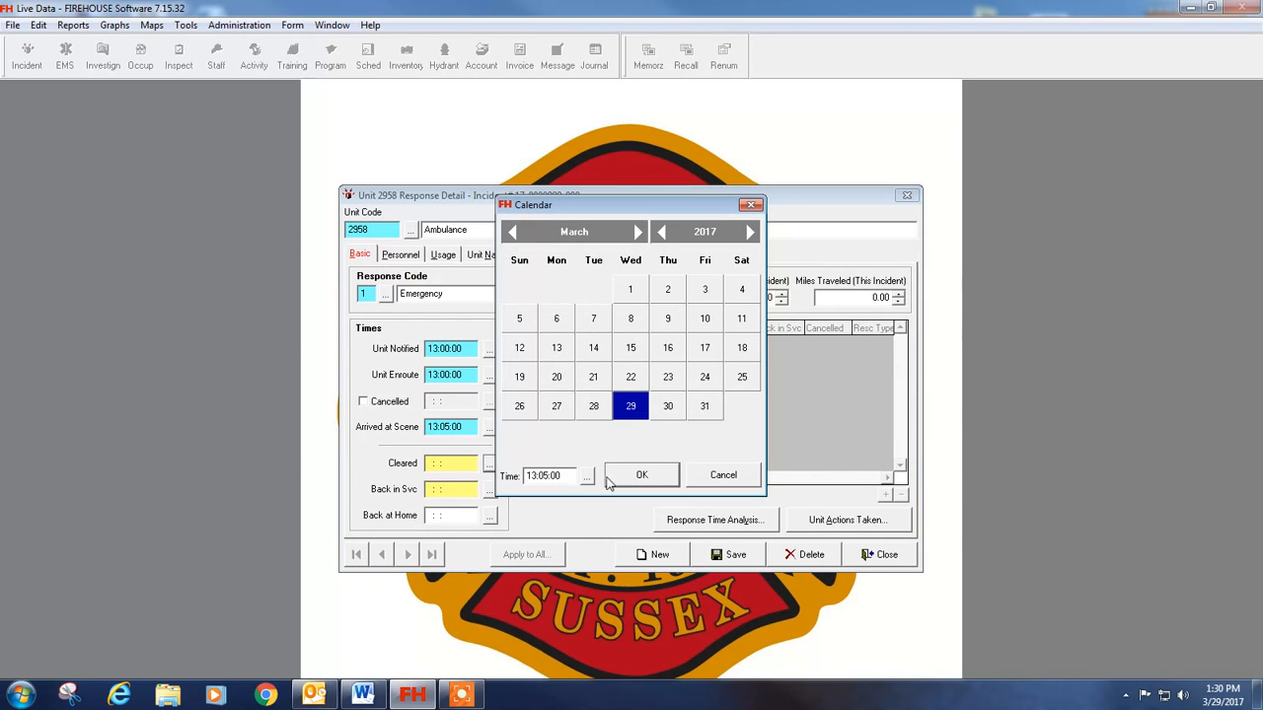
left_click_drag(570, 477, 548, 477)
left_click(639, 474)
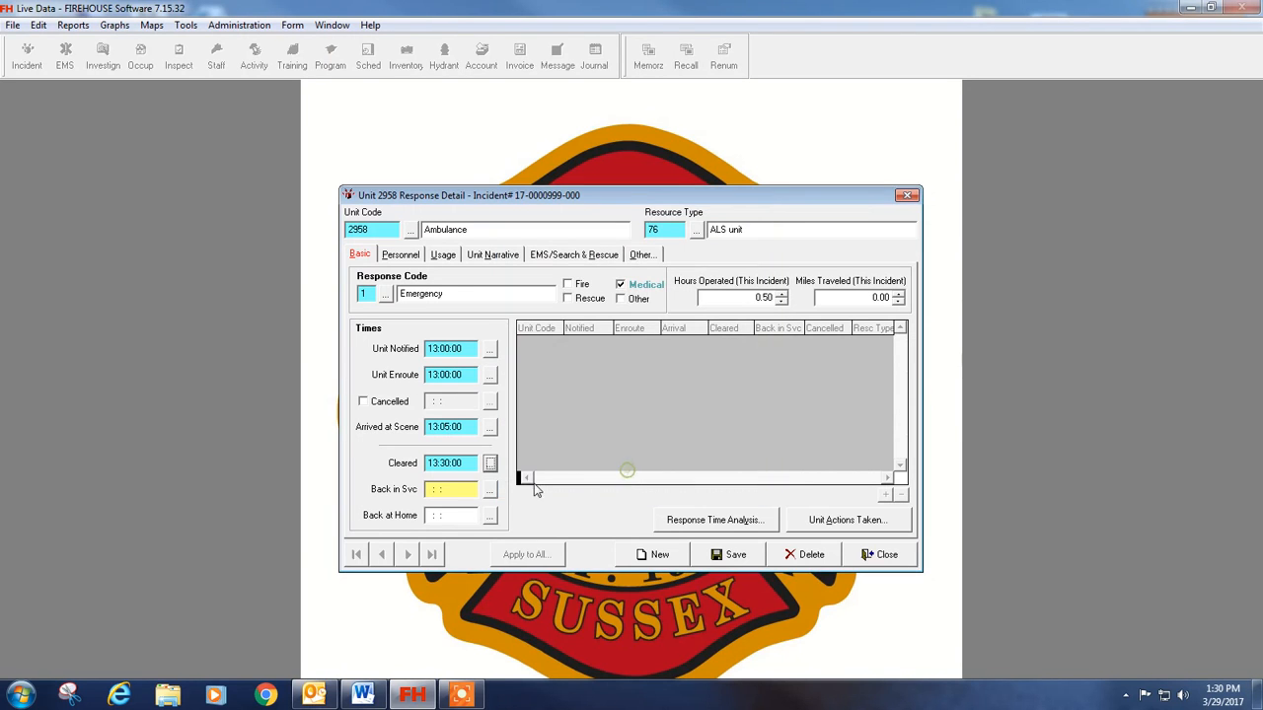
left_click(490, 489)
left_click(641, 474)
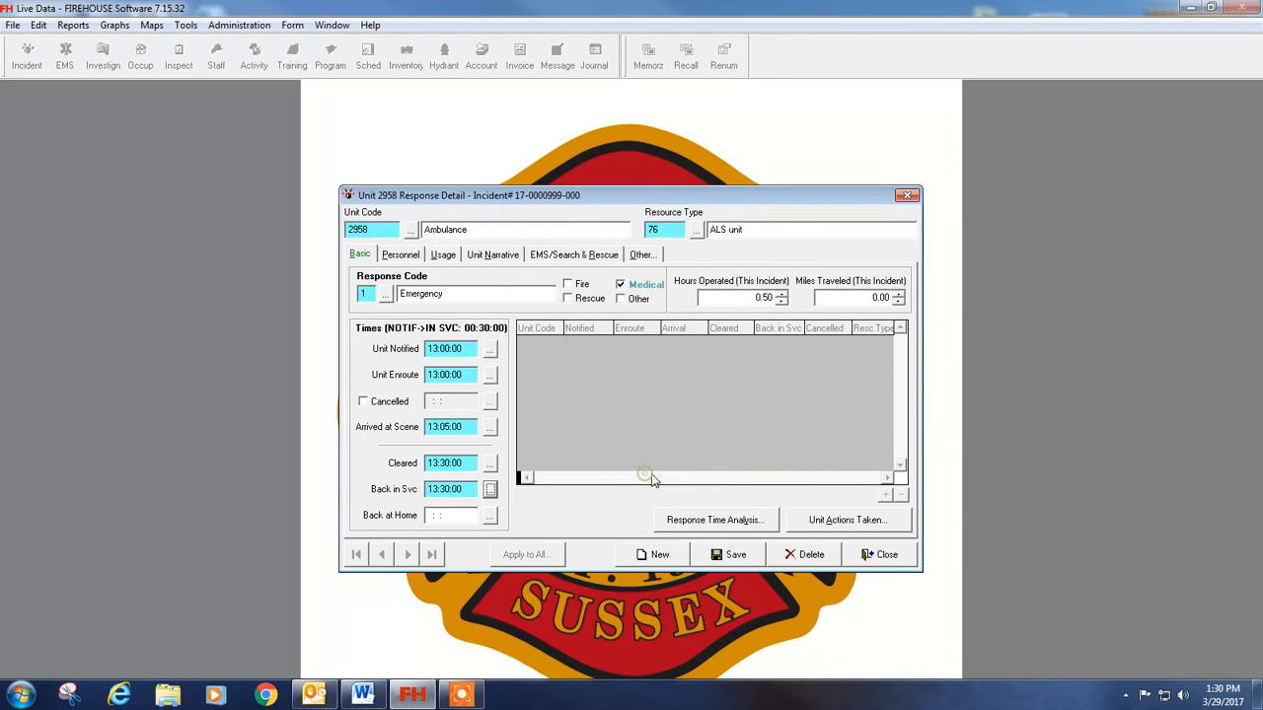
- Leave Medical as unit 2958's only checked activity type
left_click(580, 284)
left_click(589, 298)
left_click(636, 299)
left_click(590, 298)
left_click(581, 284)
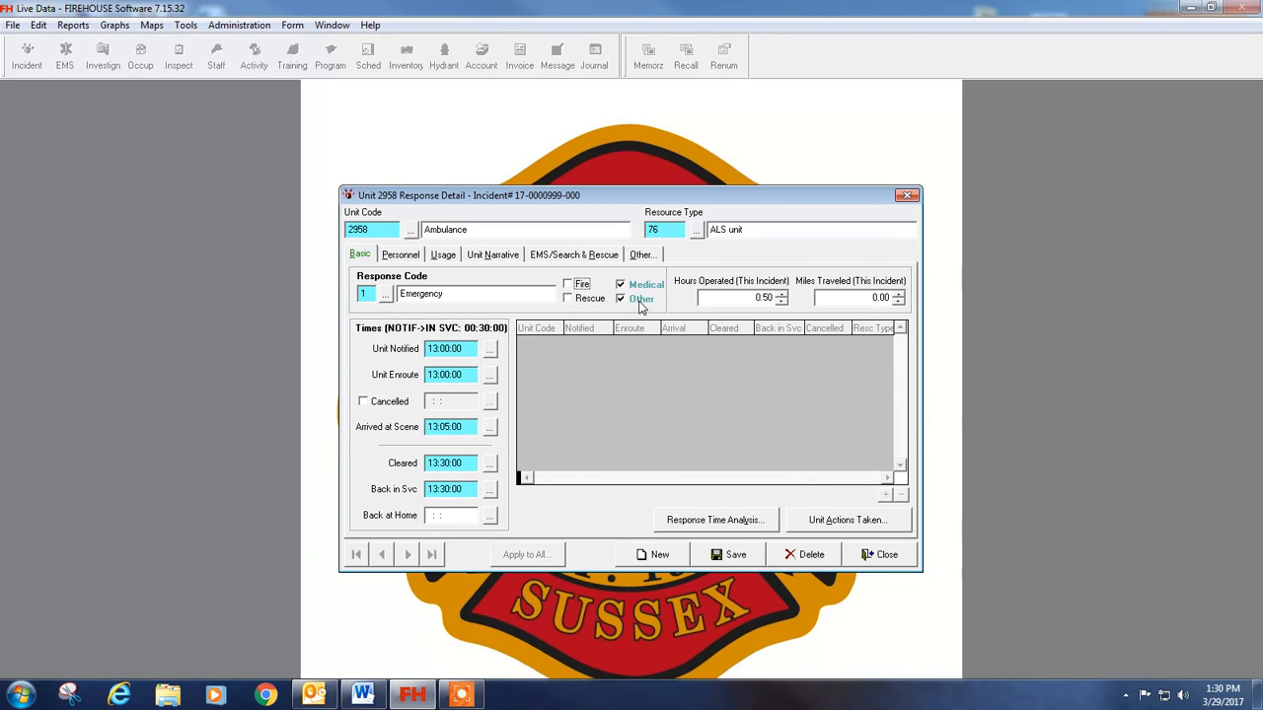
left_click(622, 298)
left_click(405, 256)
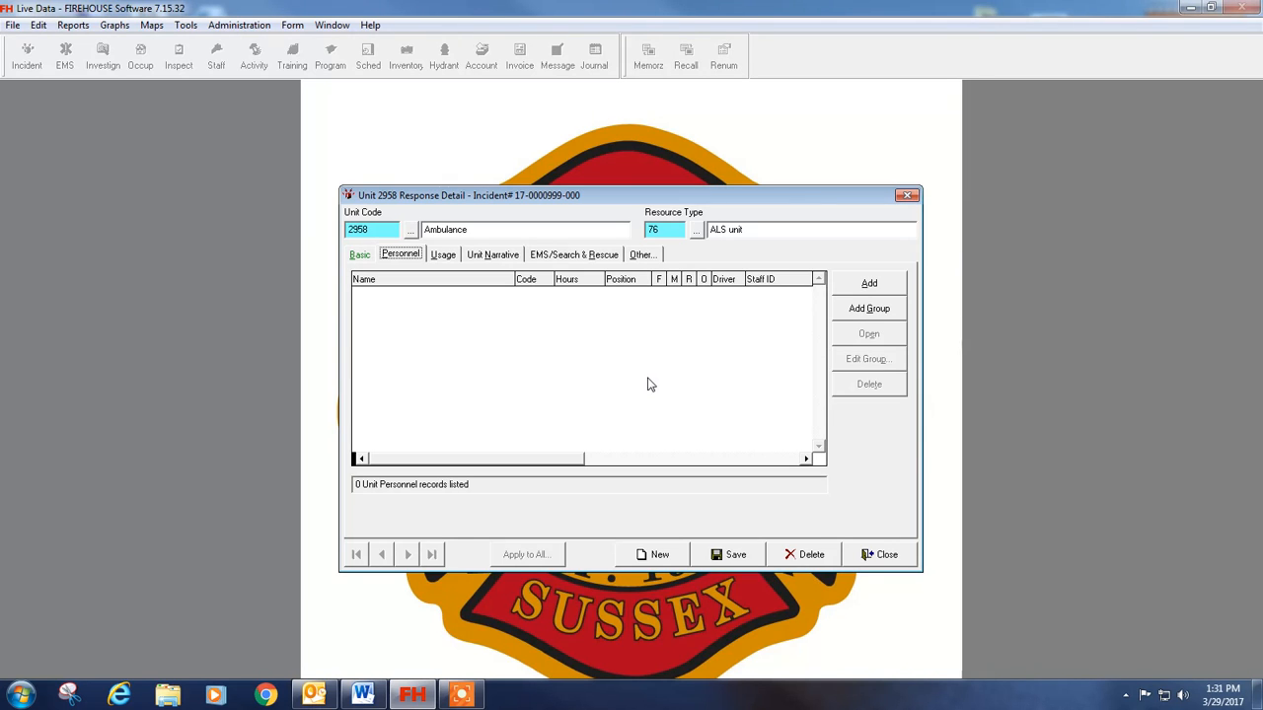
- Start a group personnel add and select four staff members from the Staff Group Select list
left_click(867, 308)
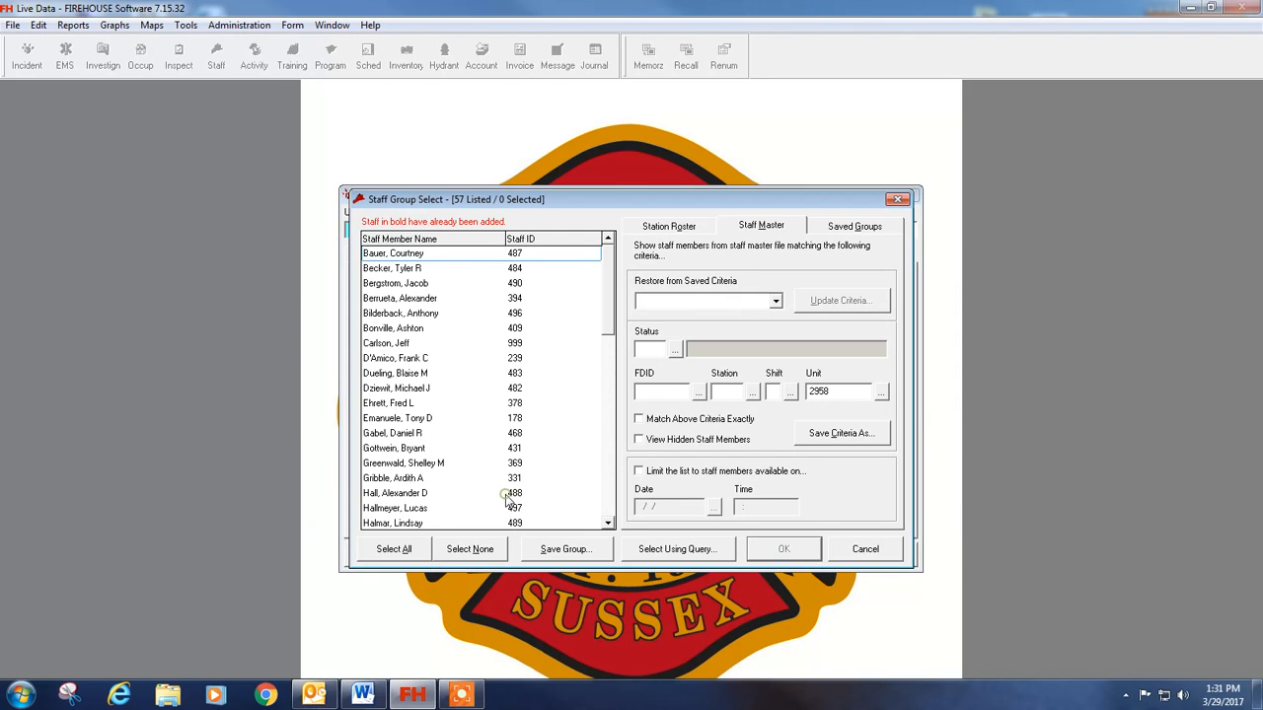
scroll(417, 502, "down", 5)
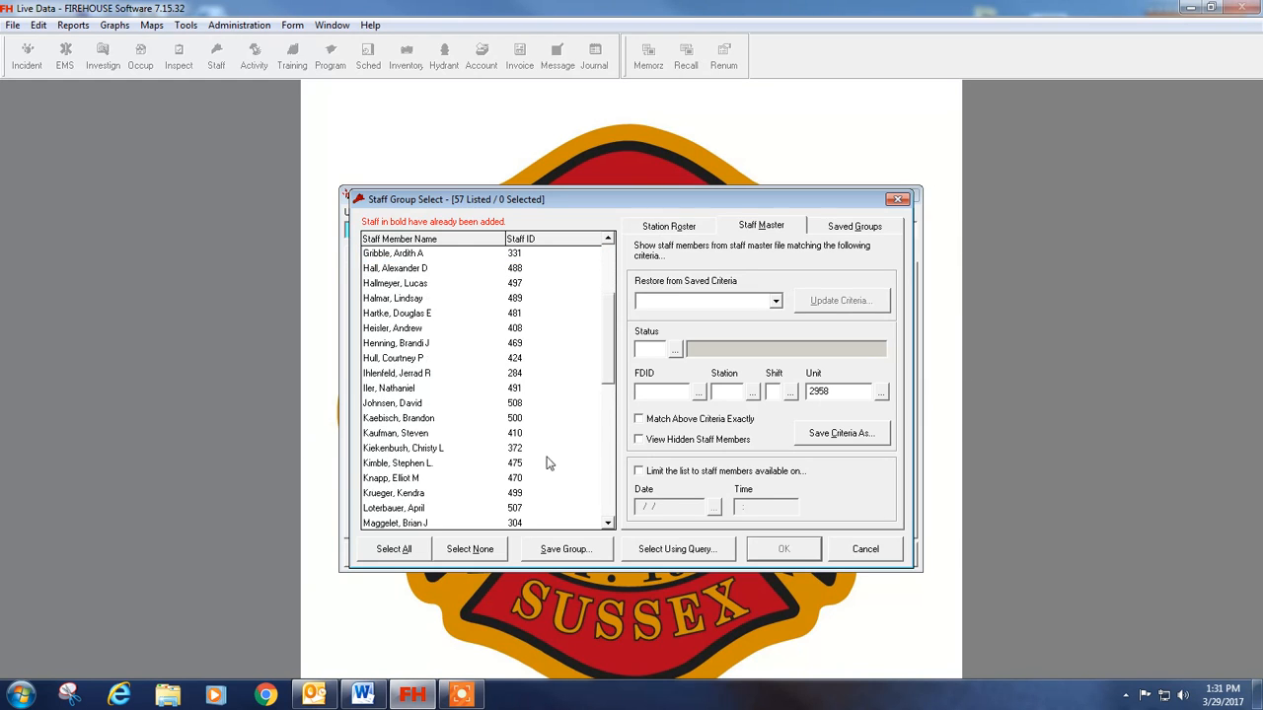
left_click(423, 434)
left_click(430, 388, "ctrl")
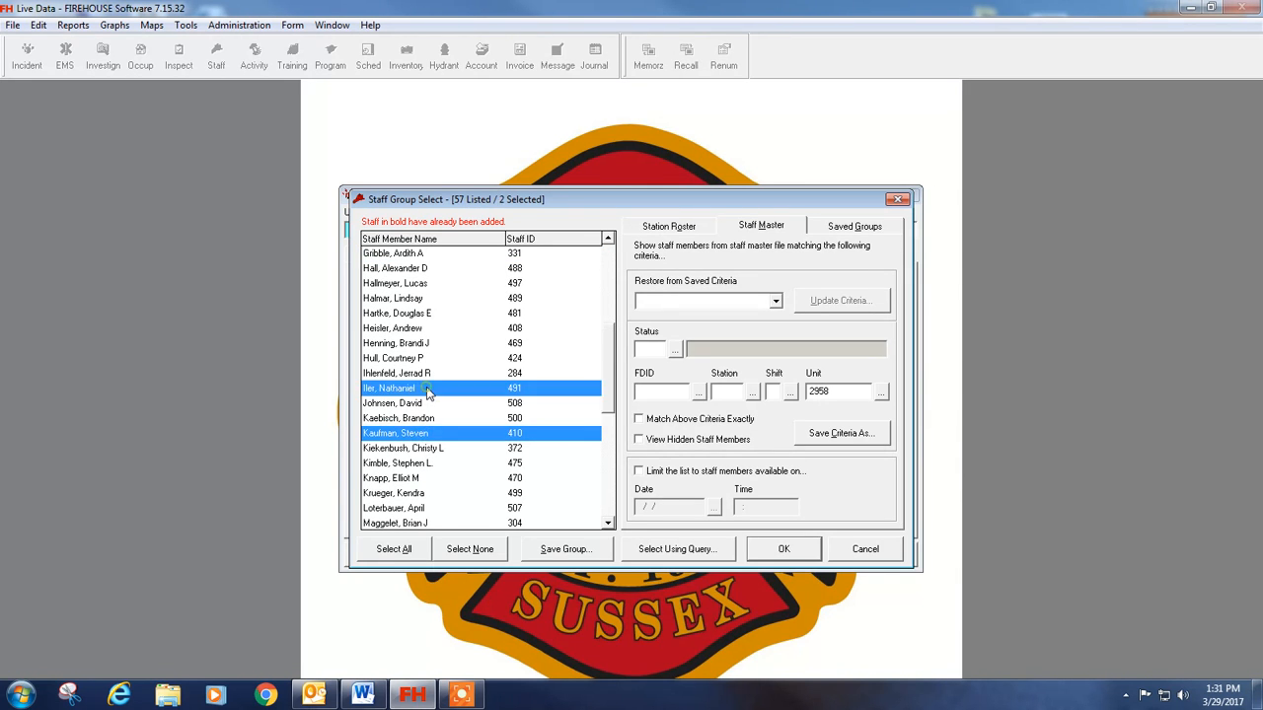
left_click(428, 374, "ctrl")
left_click(427, 344, "ctrl")
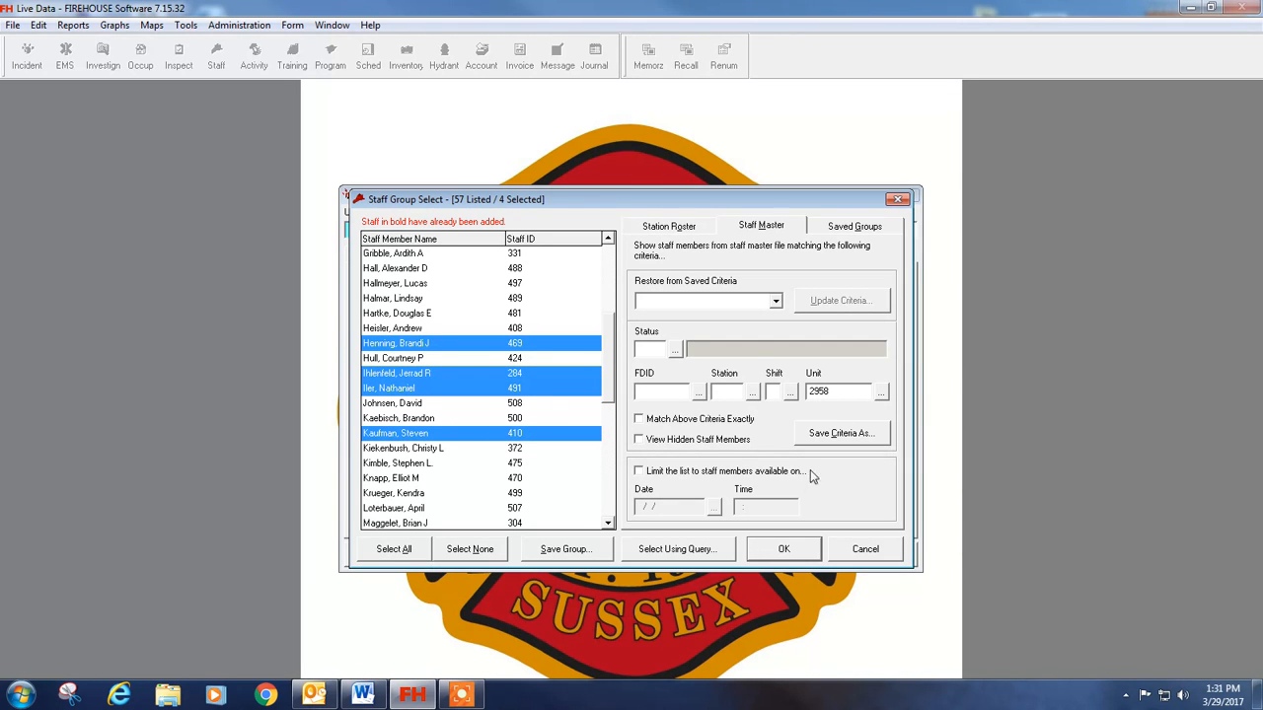
left_click(782, 550)
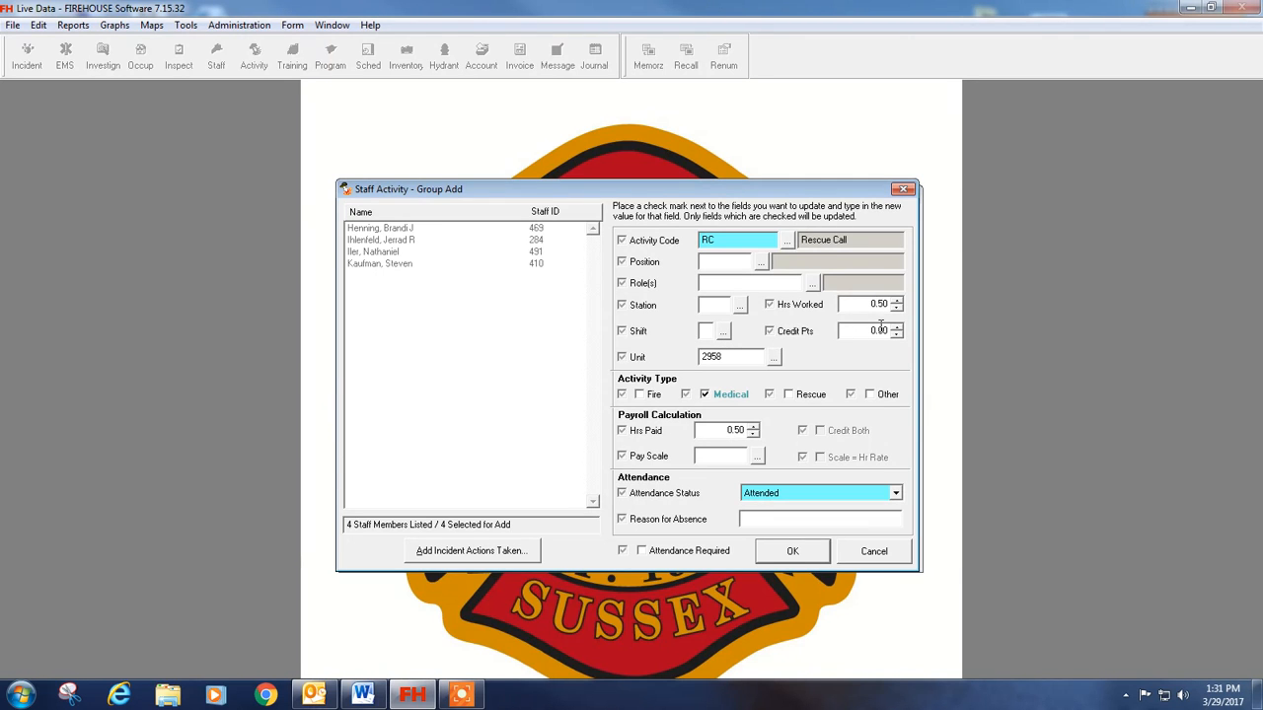
- Add the staff group with 1.00 hours paid on the RC Rescue Calls pay scale, scaled to hourly rate
left_click_drag(700, 431, 793, 432)
type("1")
left_click(782, 425)
left_click(756, 458)
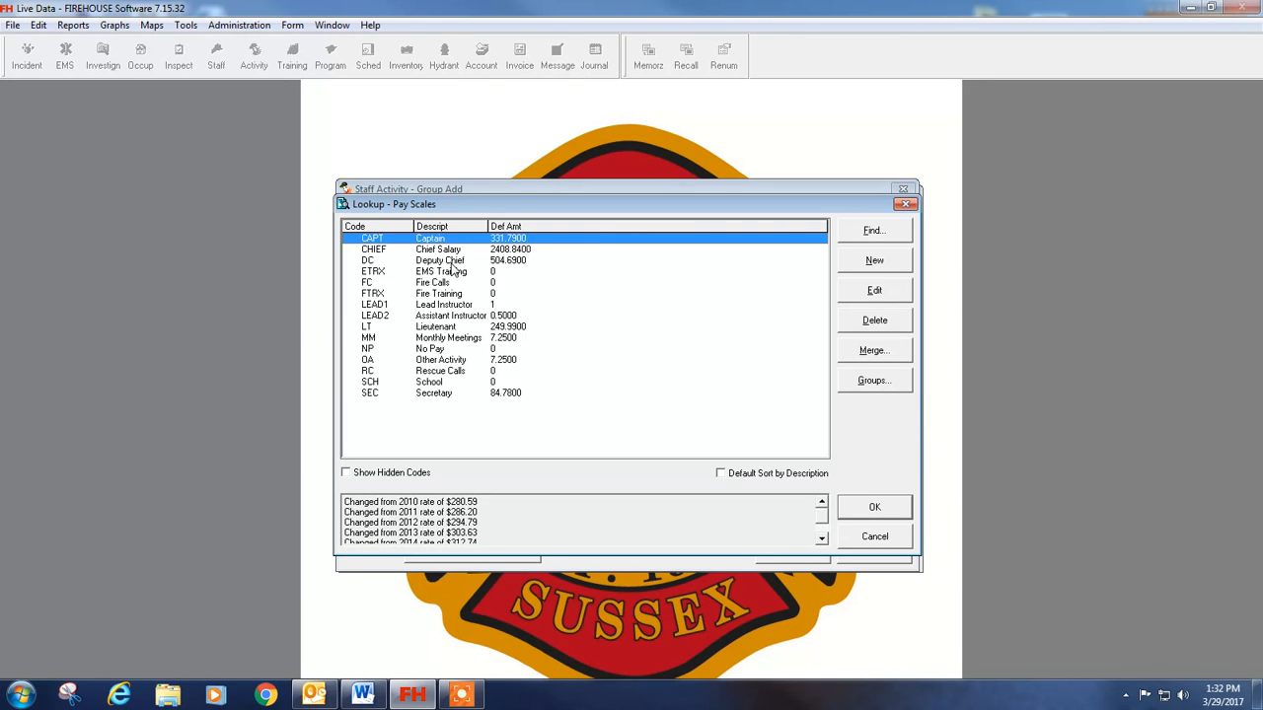
double_click(453, 373)
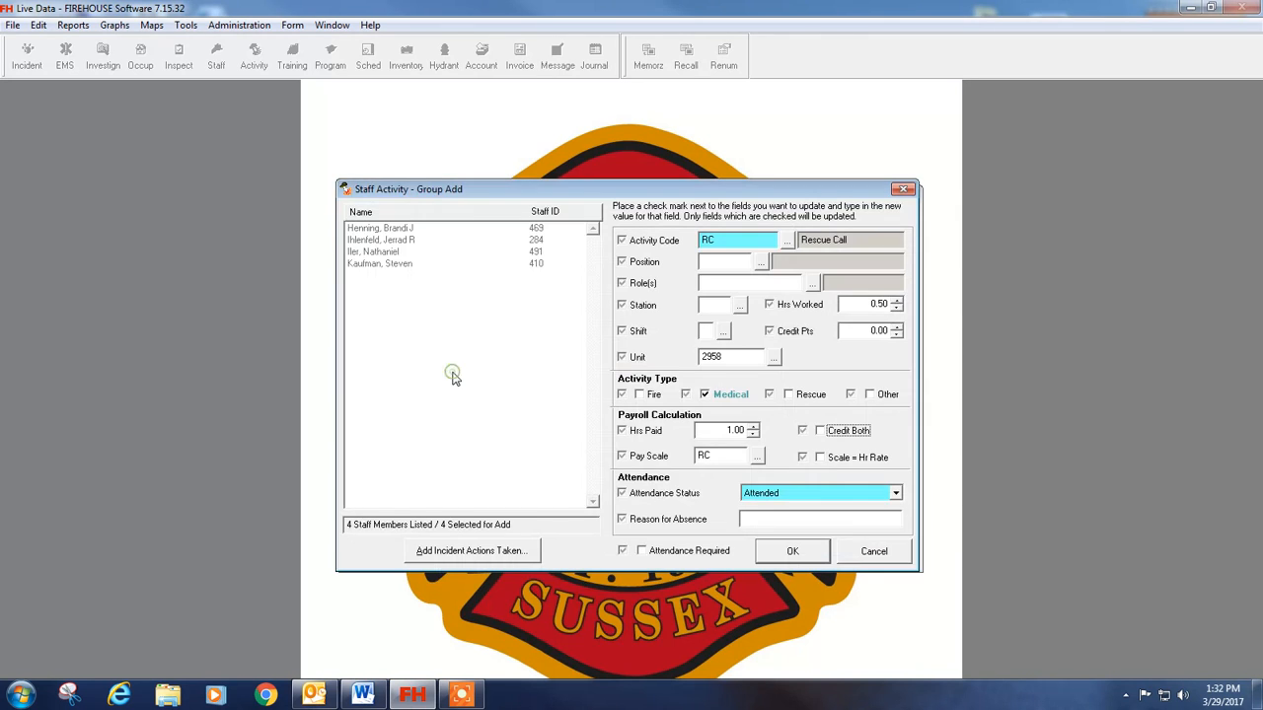
left_click(821, 458)
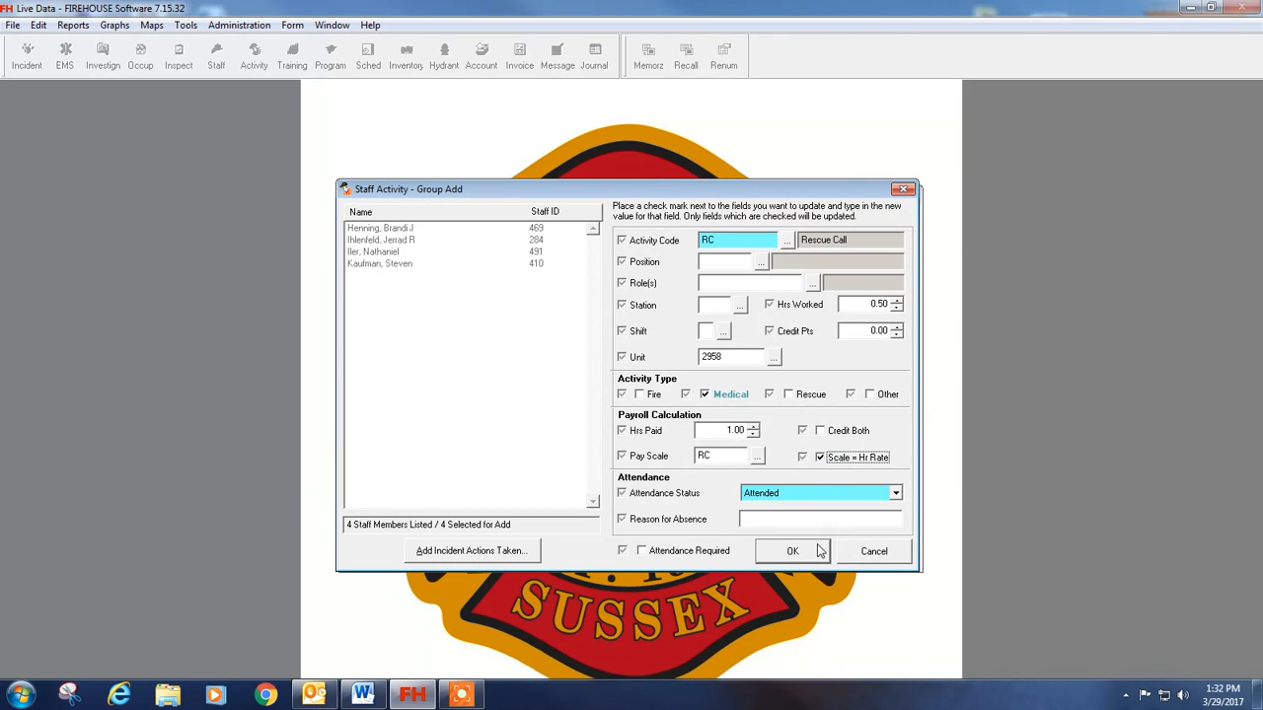
left_click(794, 553)
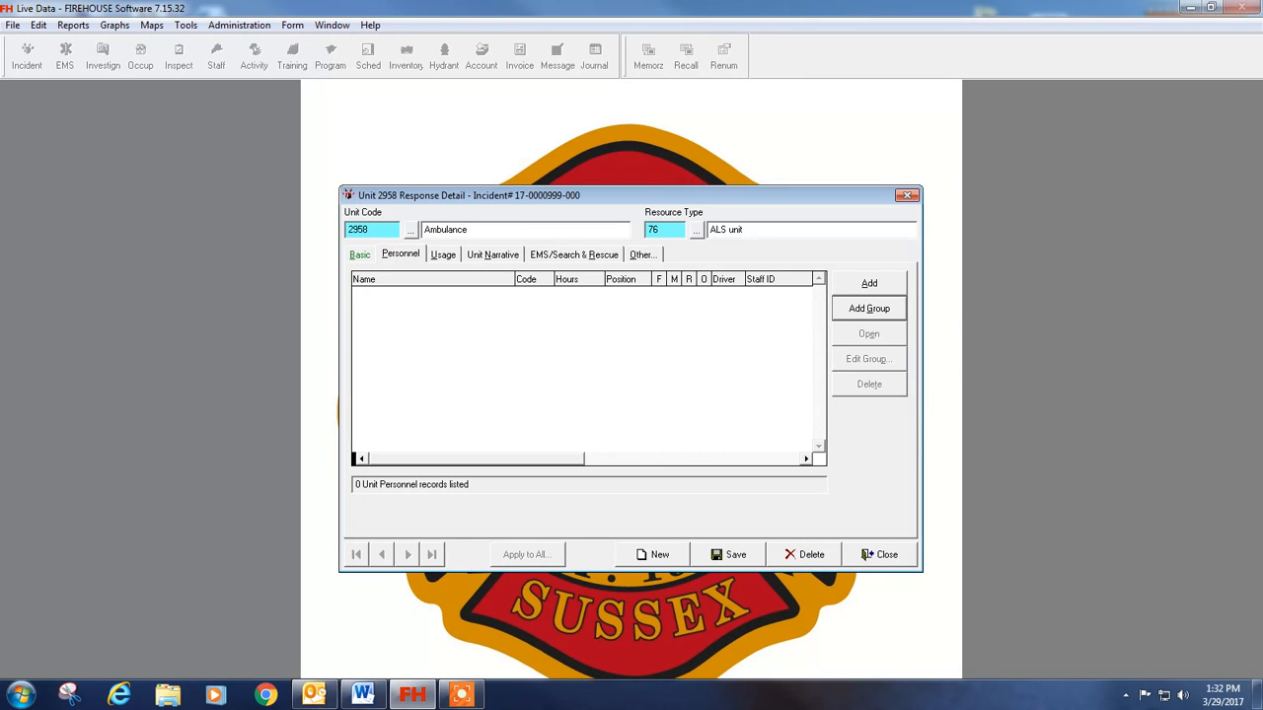